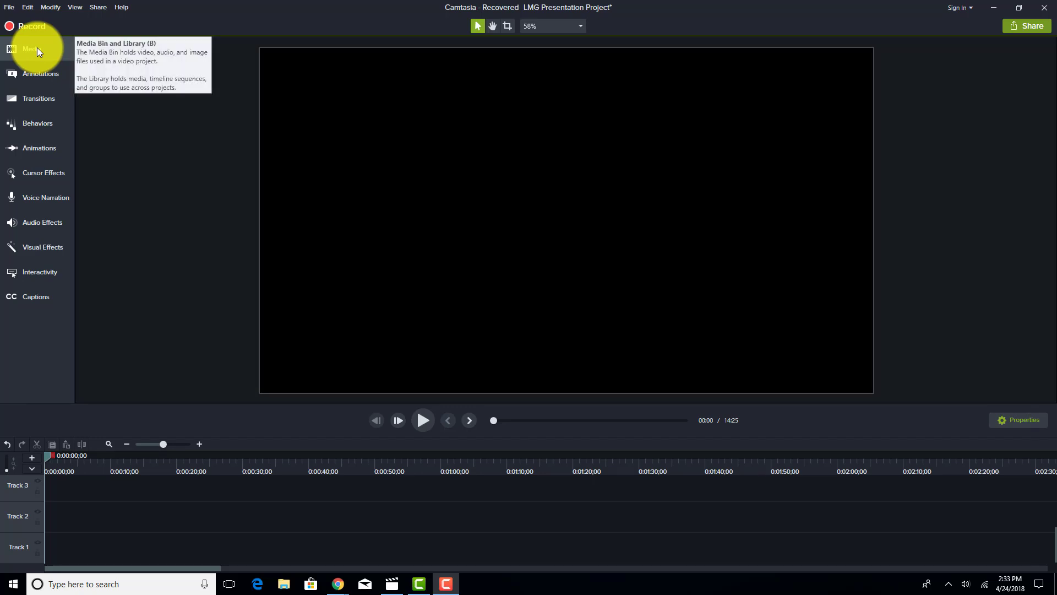
Open the Media Bin's local media import dialog and browse the available folders and Desktop files
left_click(37, 49)
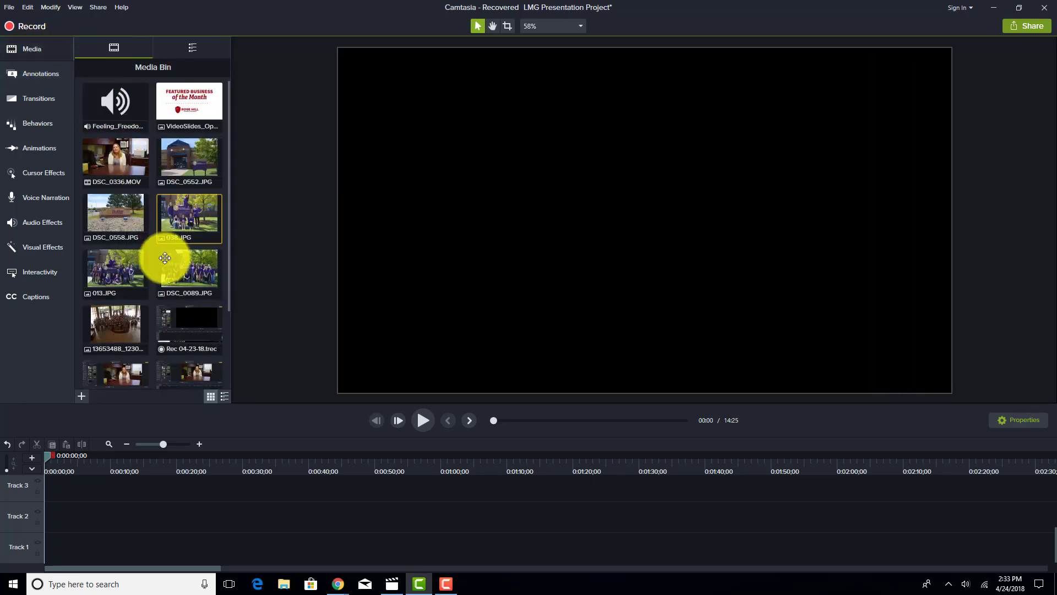
left_click(86, 396)
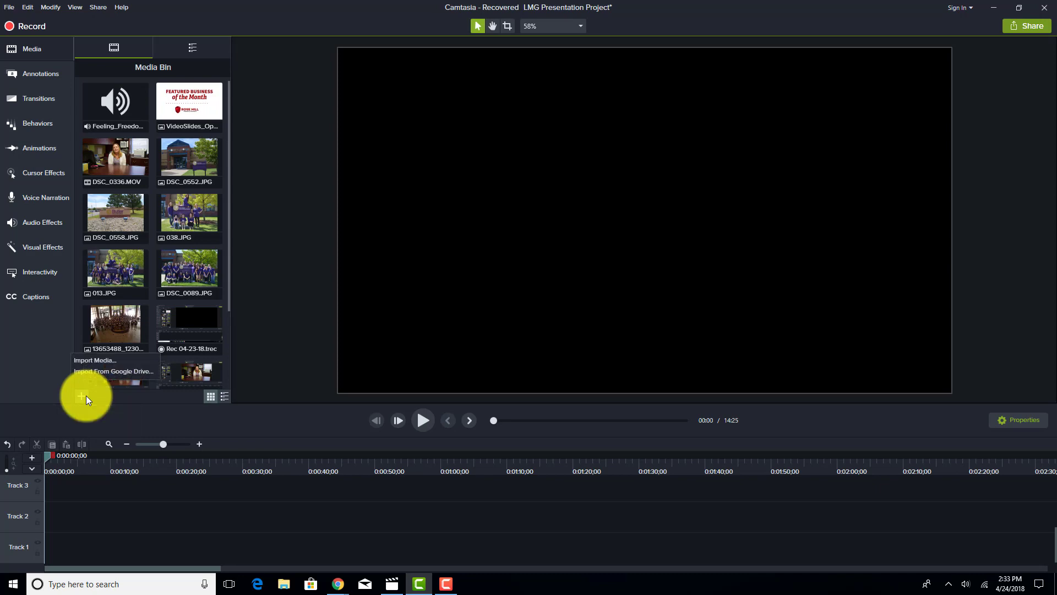
left_click(92, 360)
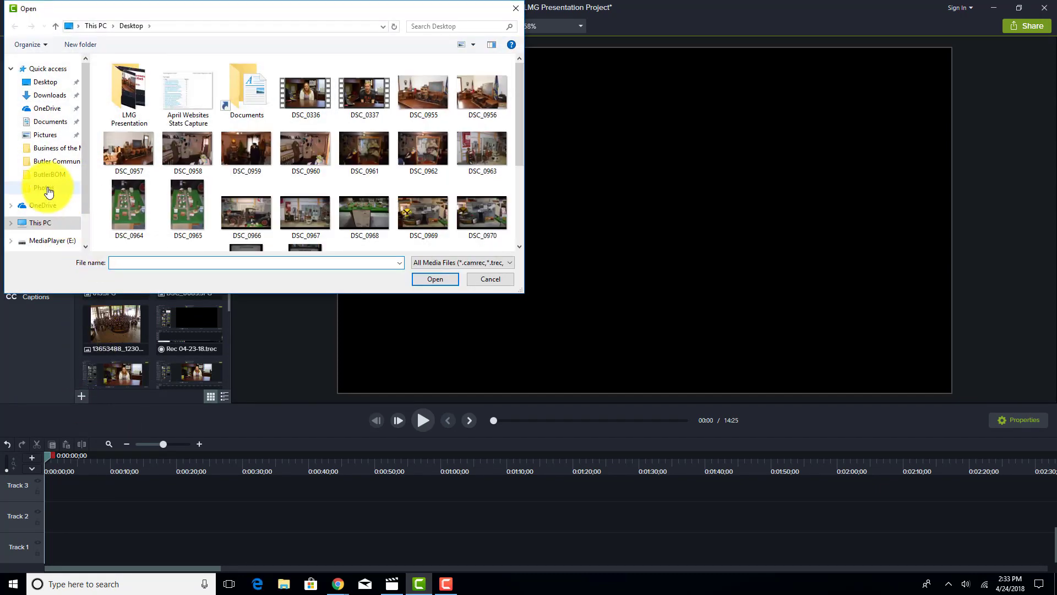
scroll(44, 182, "down", 3)
scroll(44, 169, "down", 2)
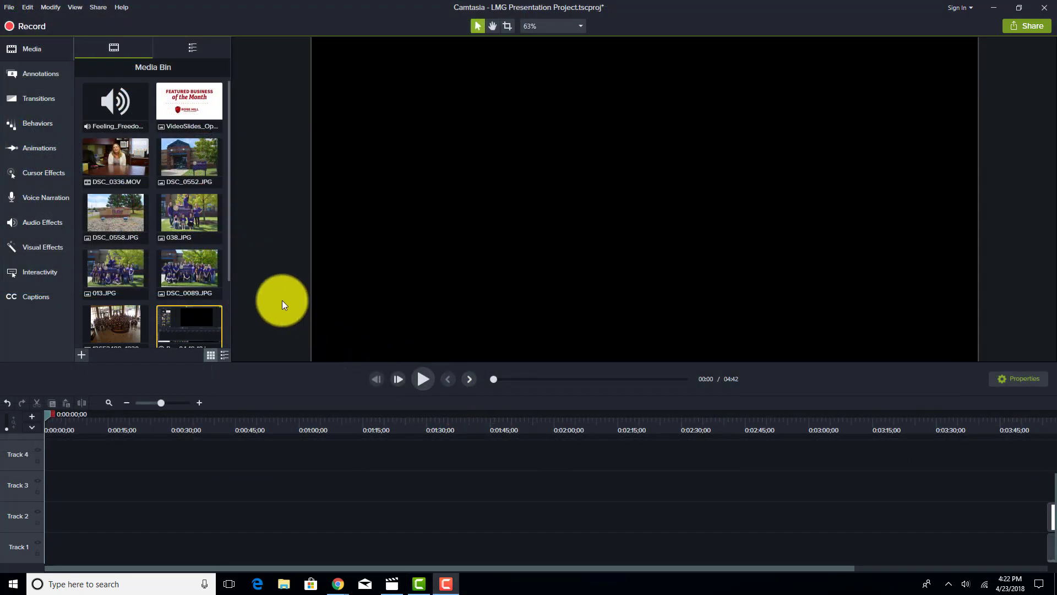
Place DSC_0336.MOV at the start of Track 1 and play its opening seconds
left_click_drag(118, 165, 44, 557)
left_click(423, 378)
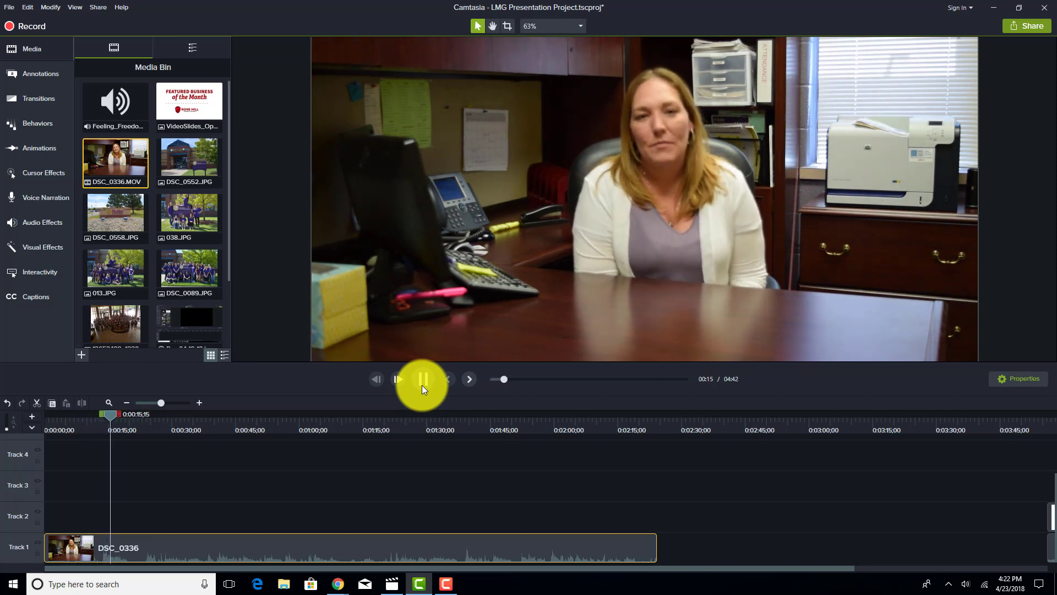
left_click(421, 385)
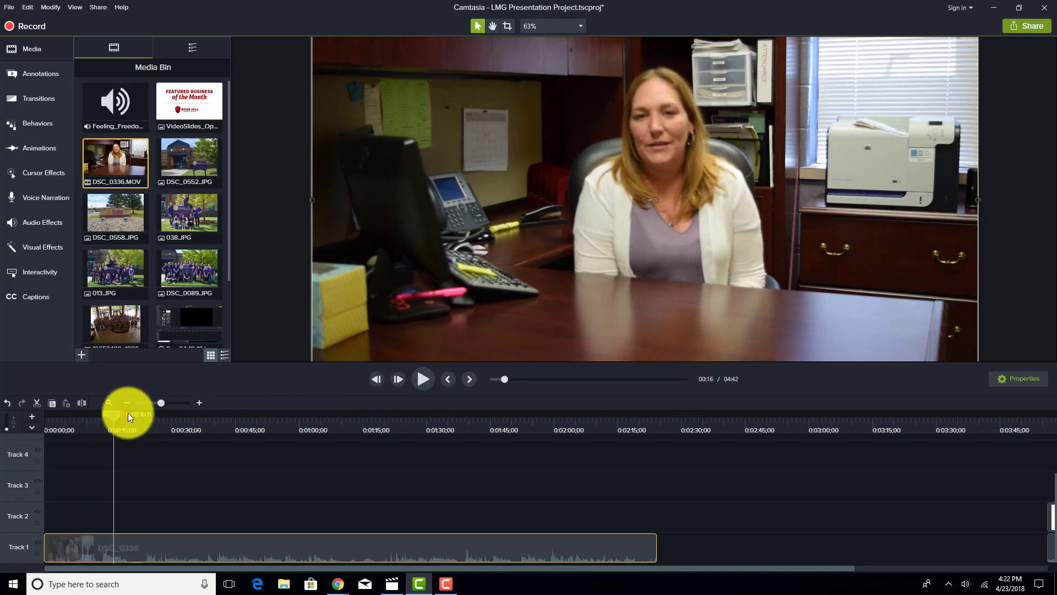
Find where the unwanted opening of the DSC_0336 clip ends and split the clip at 0:00:13;21
left_click_drag(114, 412, 94, 414)
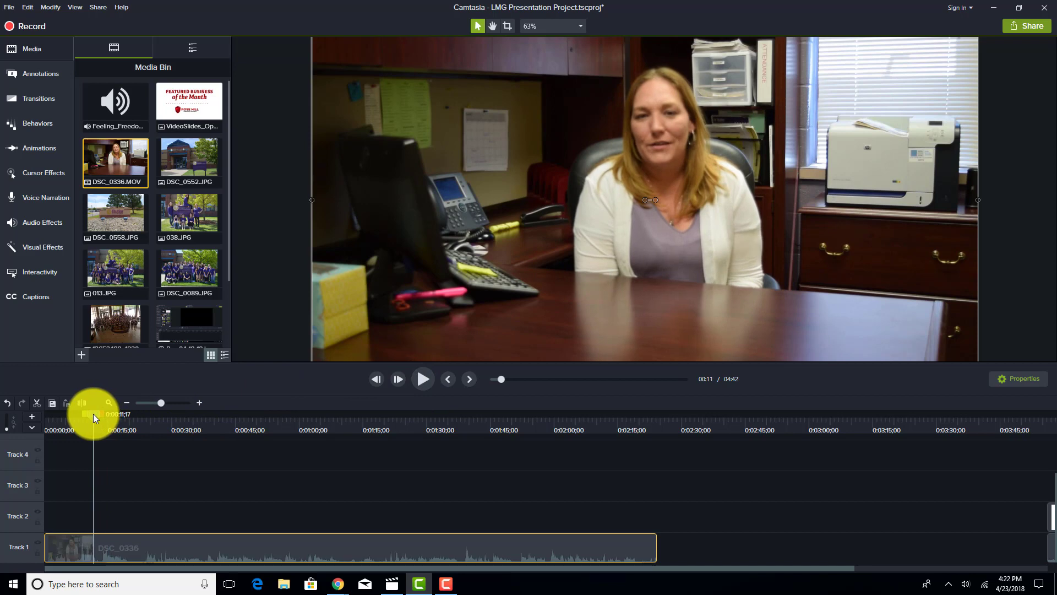
left_click(199, 403)
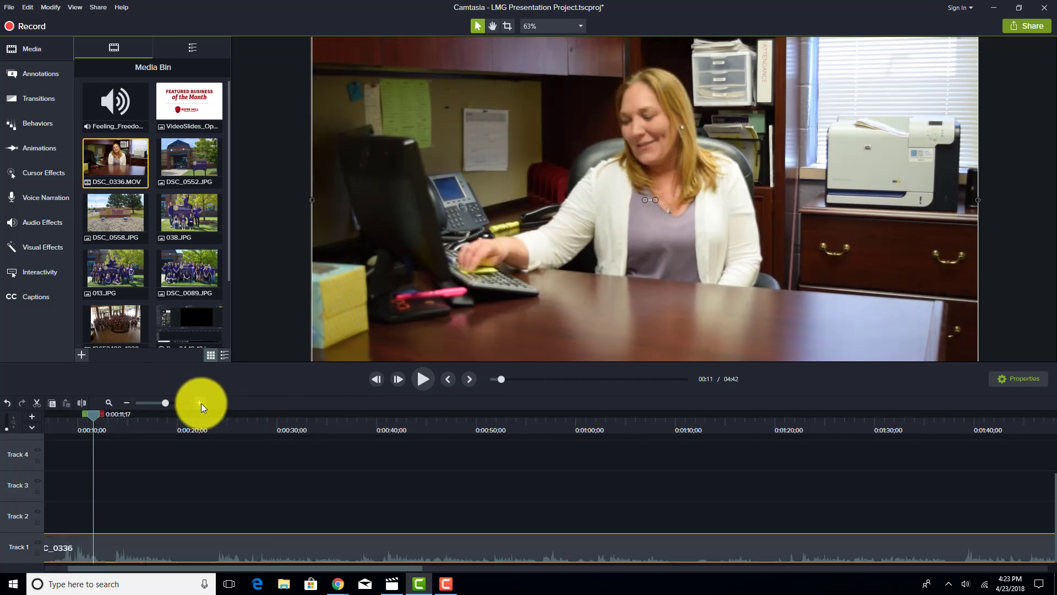
left_click_drag(93, 415, 228, 415)
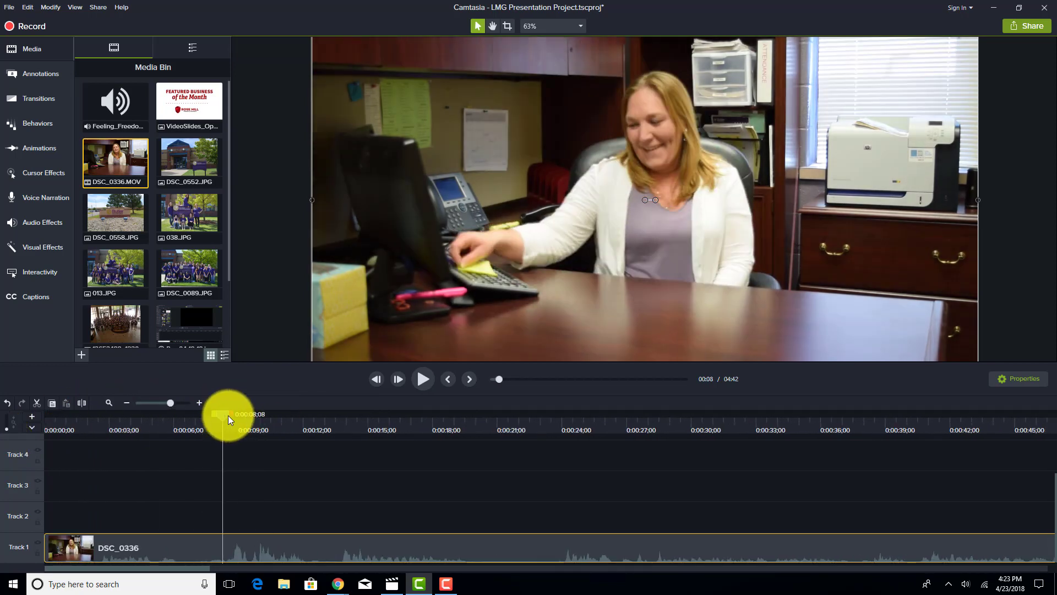
left_click(423, 379)
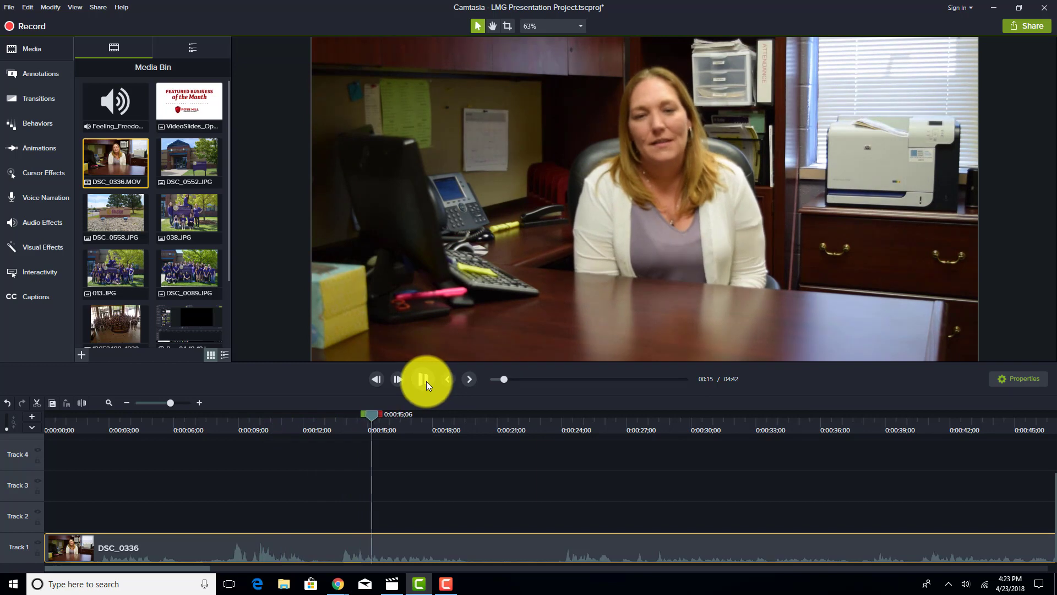
left_click(426, 381)
left_click_drag(375, 413, 340, 415)
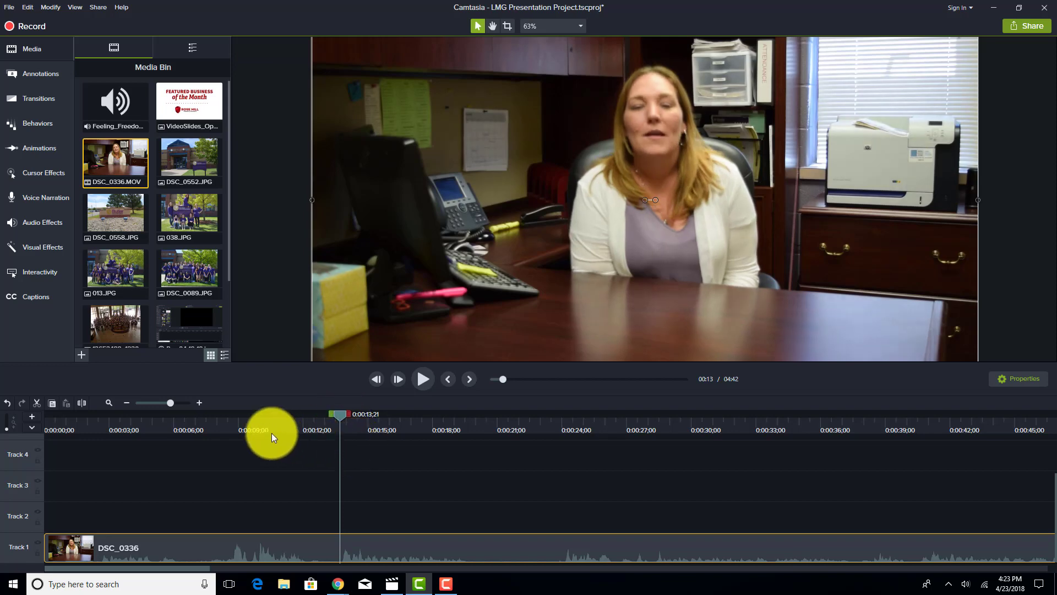
left_click(85, 402)
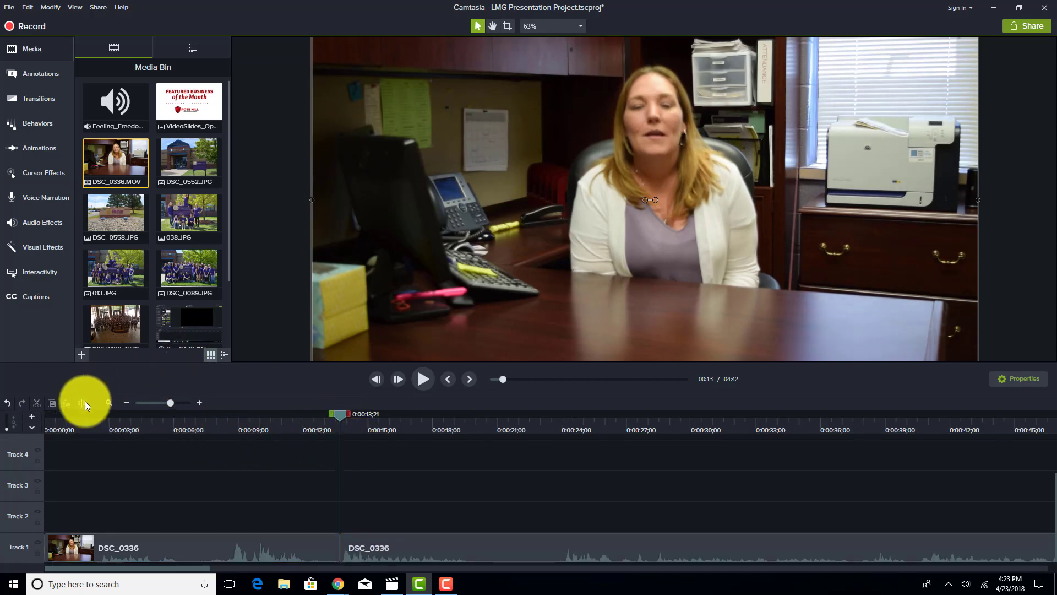
Delete the part of the clip before the split and move the remaining clip to the start of Track 1
left_click(234, 542)
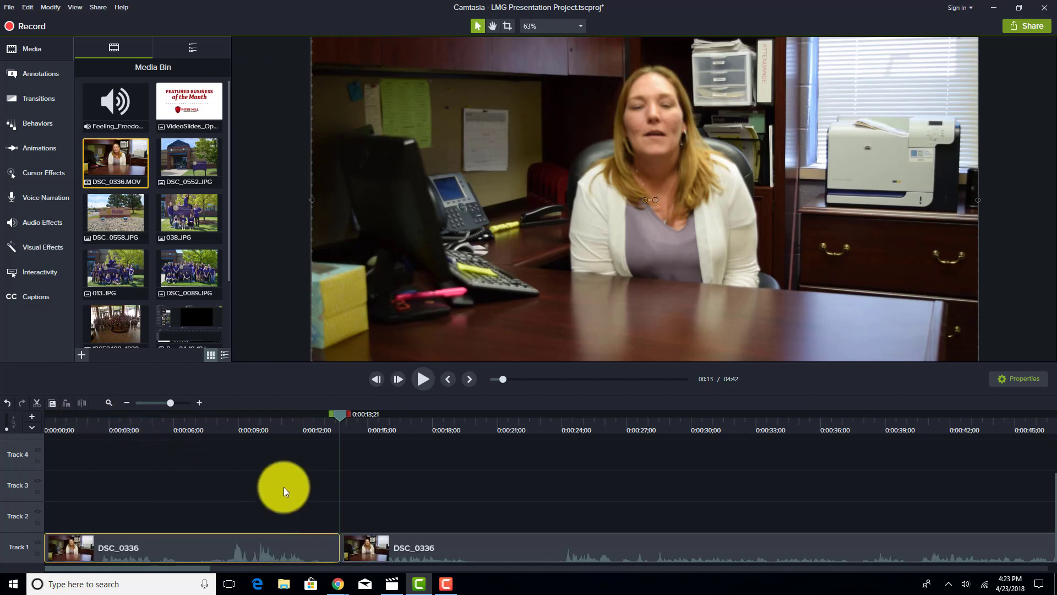
key("Delete")
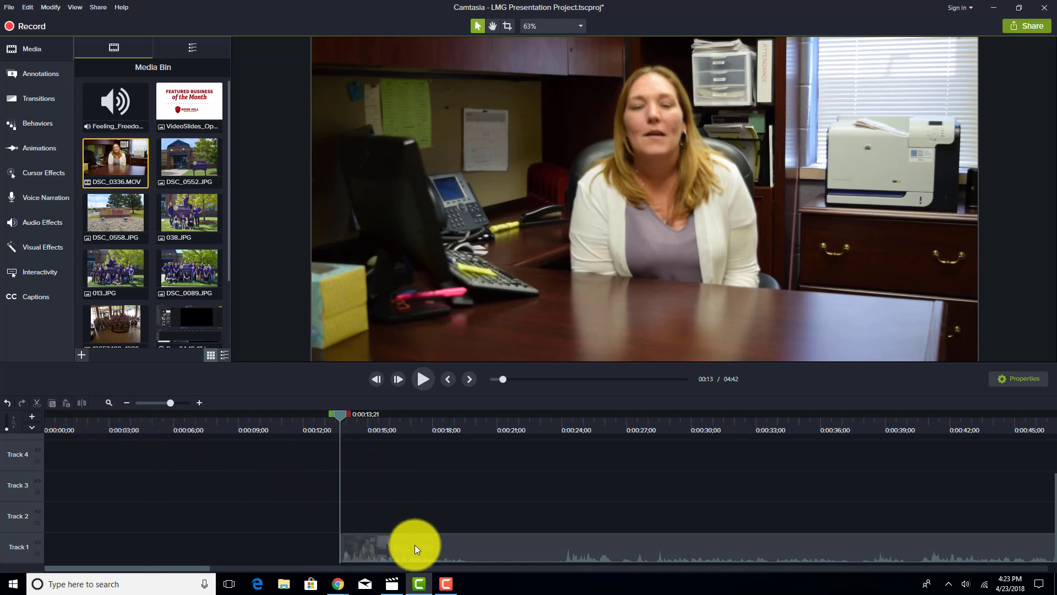
left_click_drag(414, 544, 31, 557)
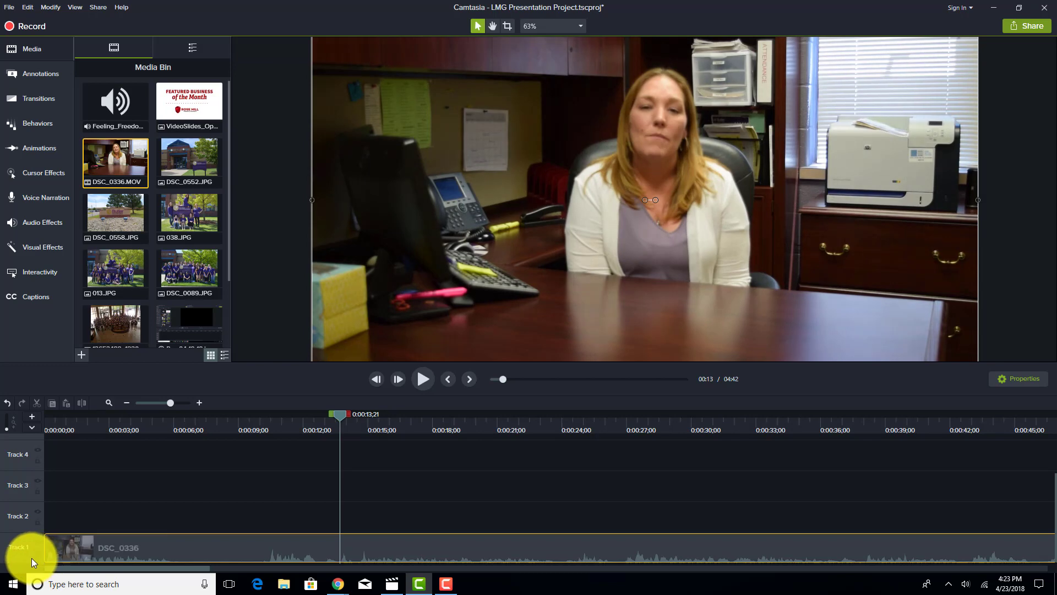
Review the trimmed clip from the beginning and split it at 0:00:10;12
left_click(55, 428)
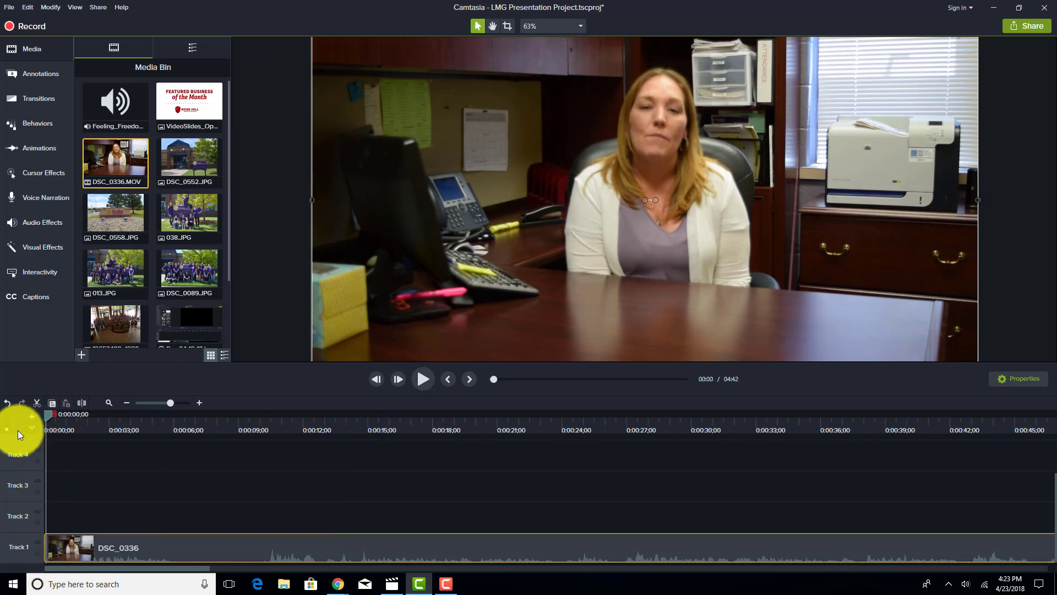
left_click(419, 386)
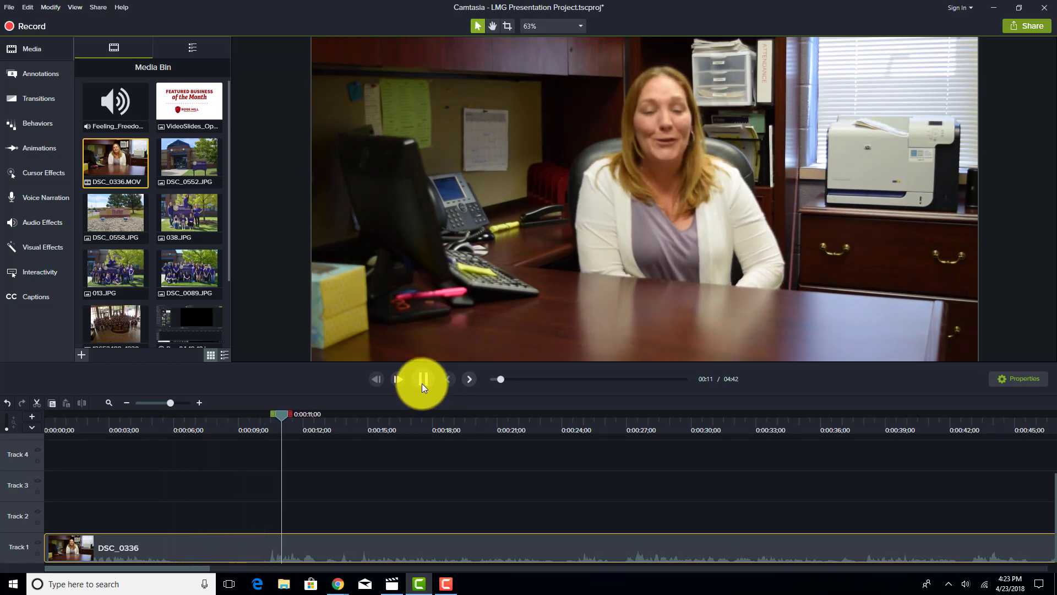
left_click(422, 383)
left_click_drag(282, 416, 267, 419)
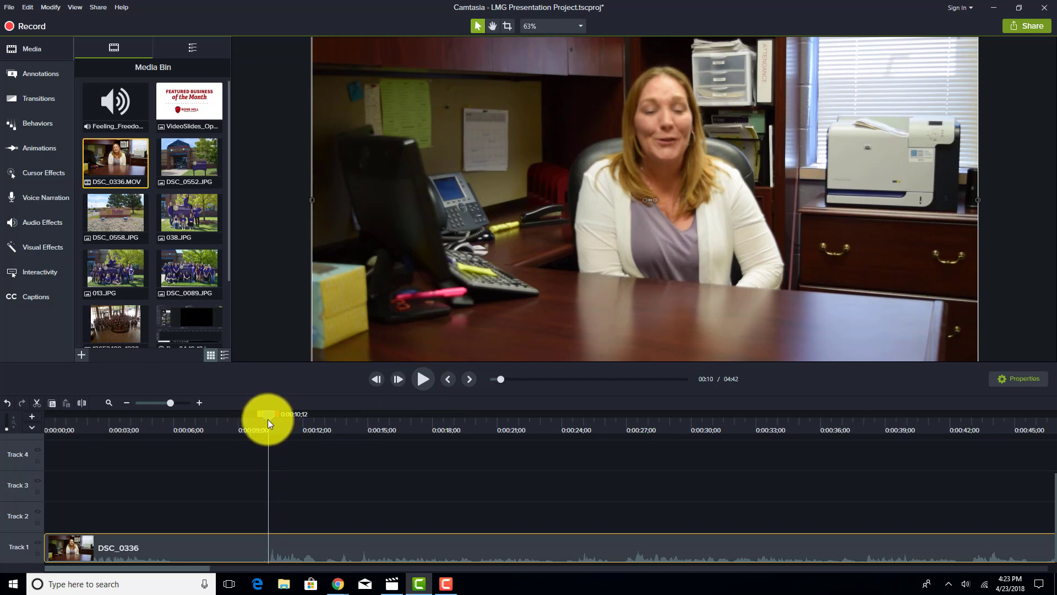
key("s")
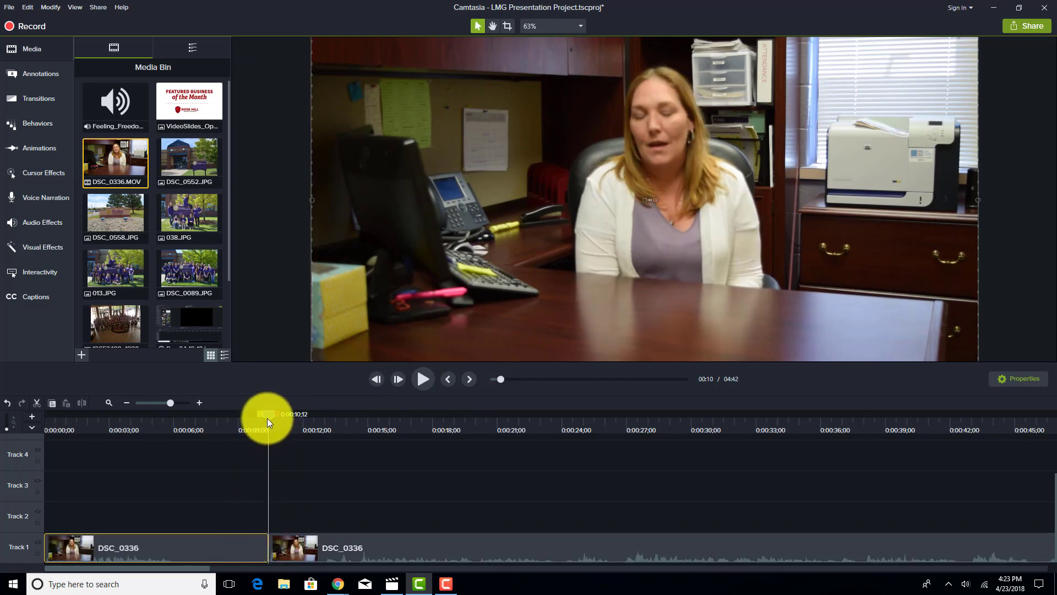
Play the first segment to the end of the wanted footage and split it at 0:00:06;02
left_click_drag(267, 417, 146, 448)
left_click(427, 372)
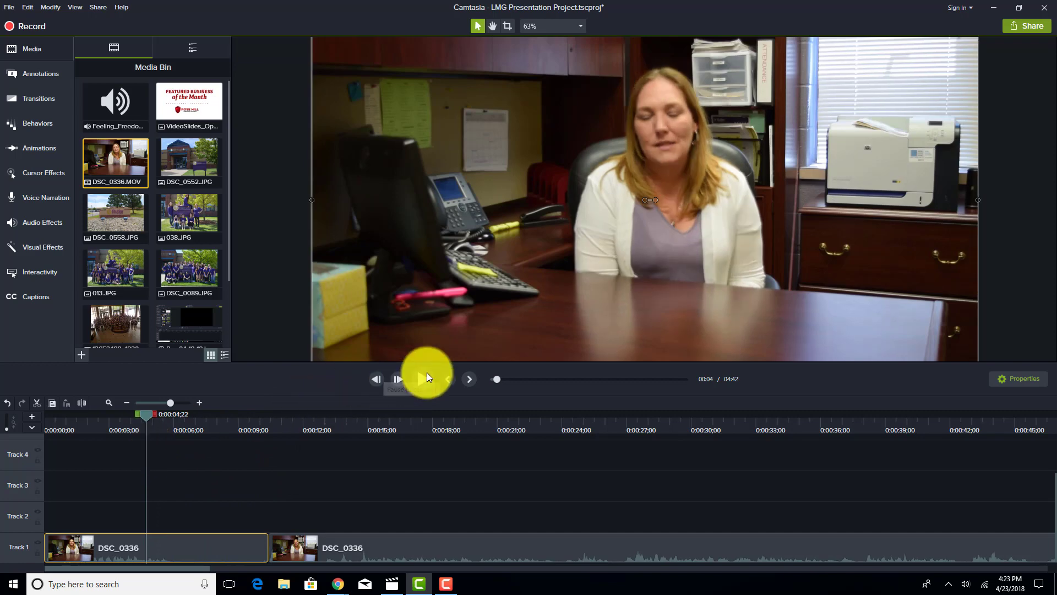
key("s")
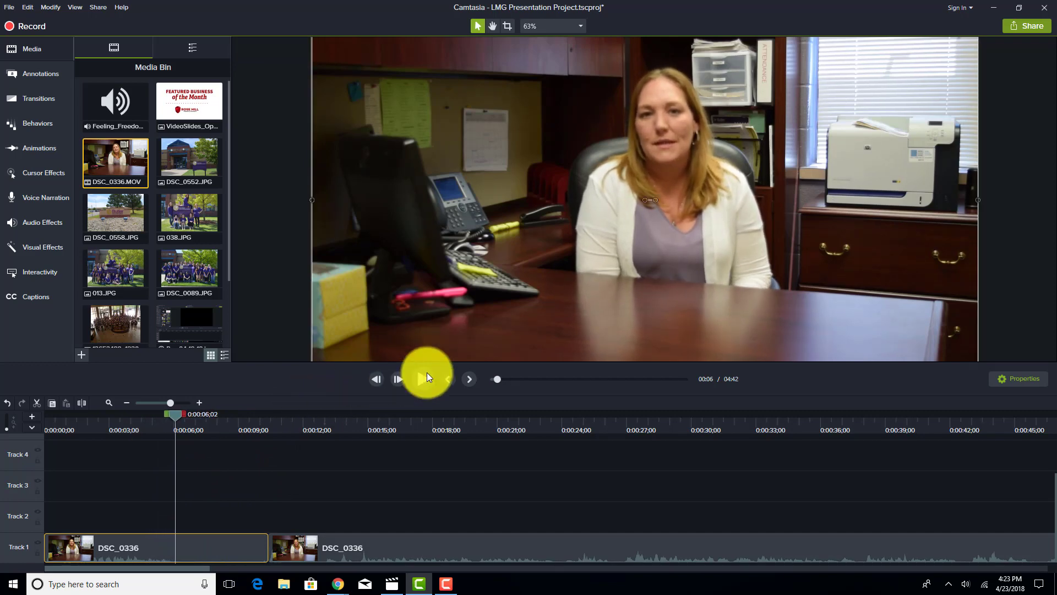
Delete the segment between 0:00:06;02 and 0:00:10;12 and move the following clip against the first one
left_click(235, 552)
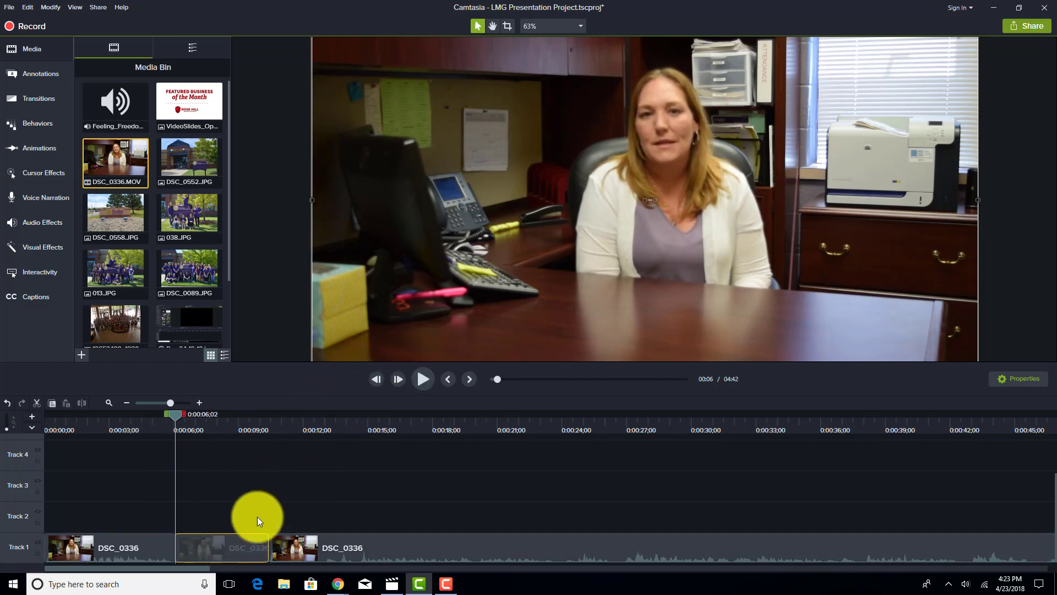
key("Delete")
left_click_drag(353, 541, 259, 545)
Play through the second clip to find the next cut point and split it at 0:00:23;17
left_click(419, 378)
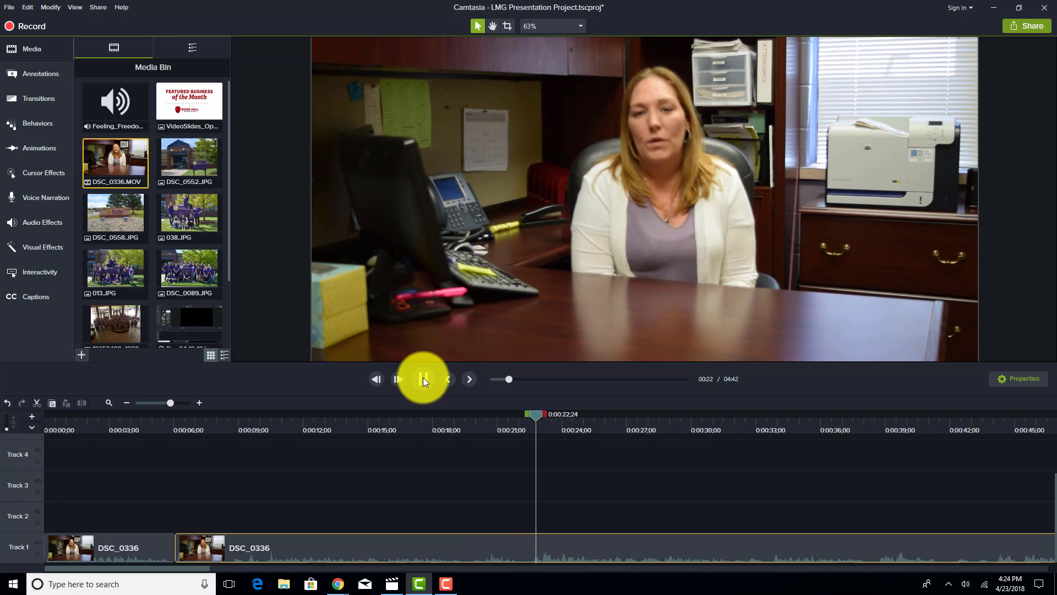
left_click(423, 377)
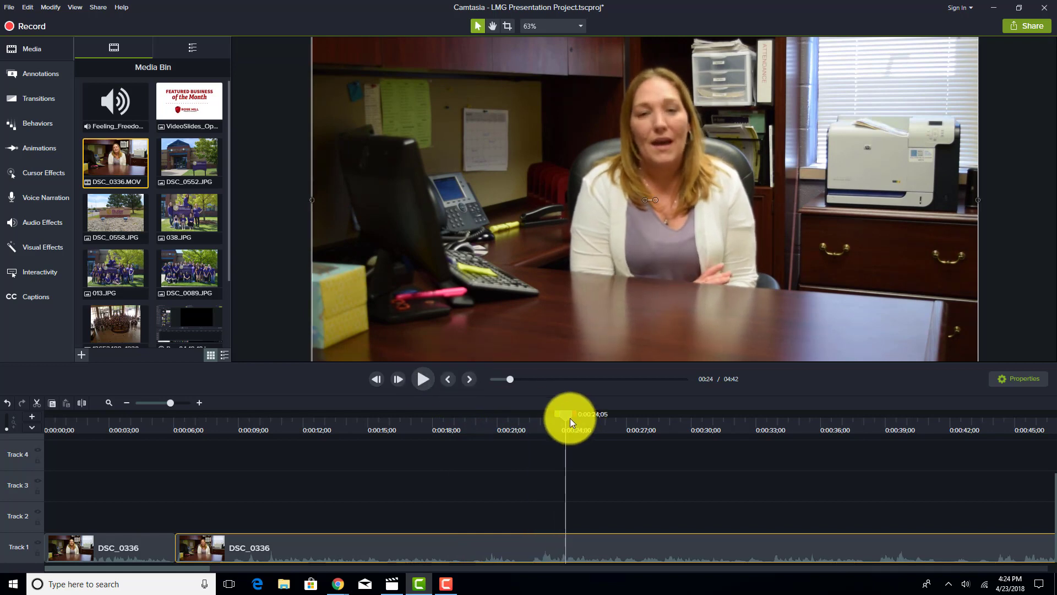
left_click_drag(562, 421, 554, 427)
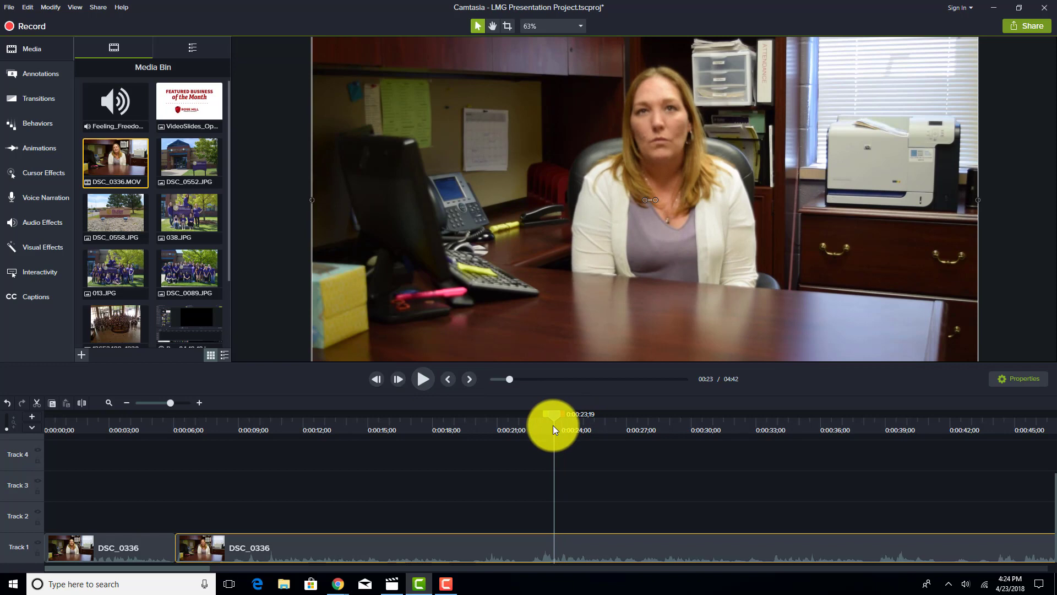
left_click(421, 378)
left_click(421, 377)
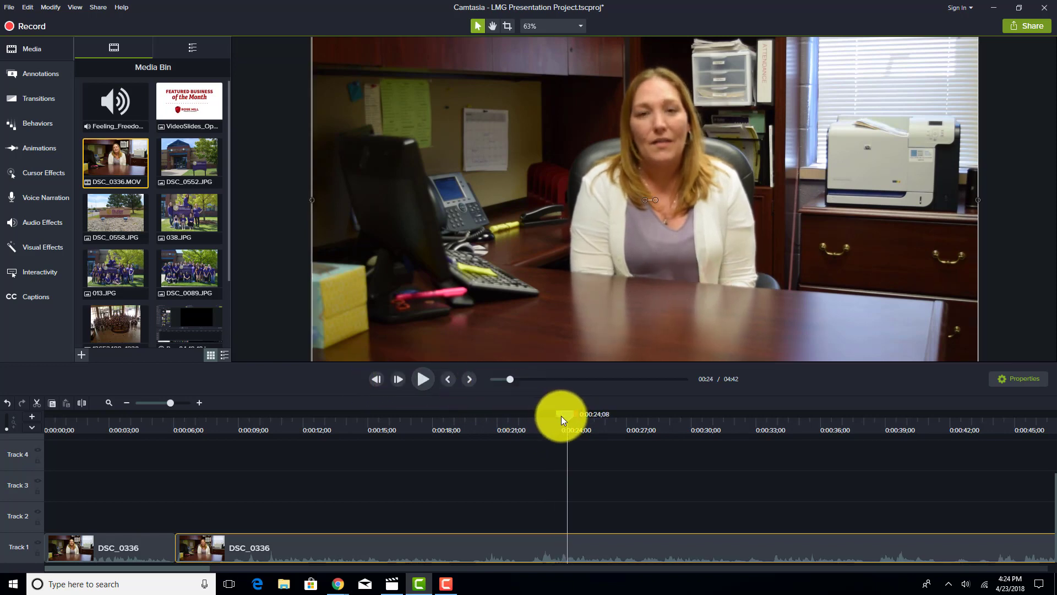
left_click_drag(567, 415, 550, 424)
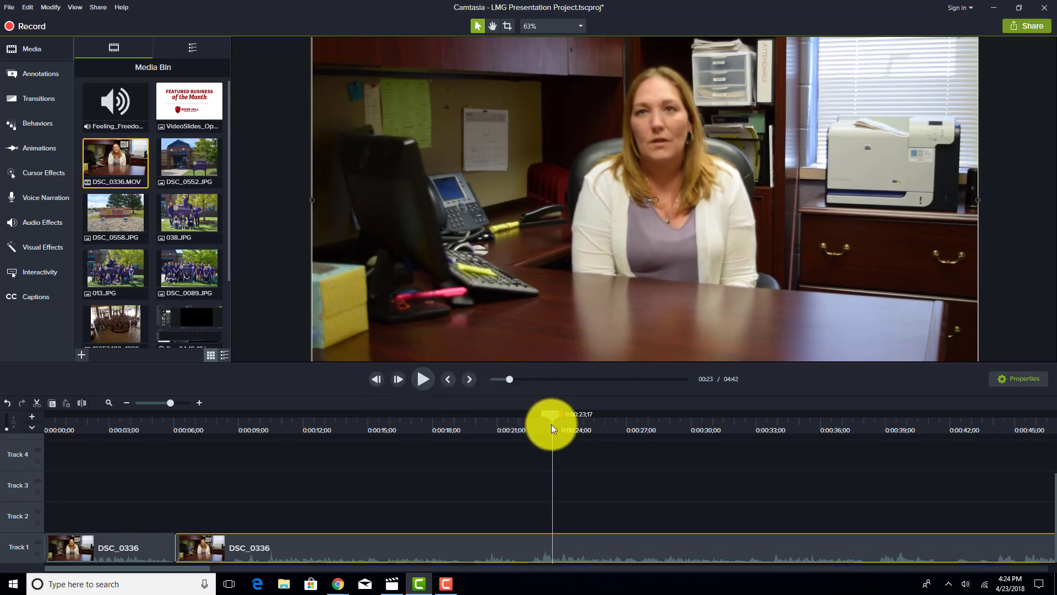
key("s")
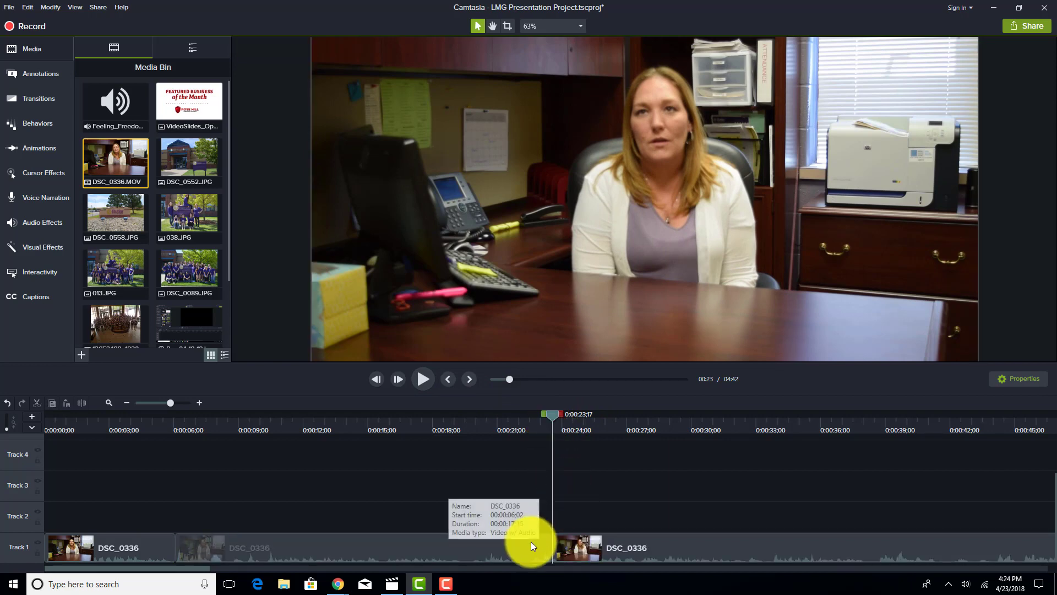
Replay the end of the second segment and split it at 0:00:22;19
left_click(531, 542)
left_click(508, 424)
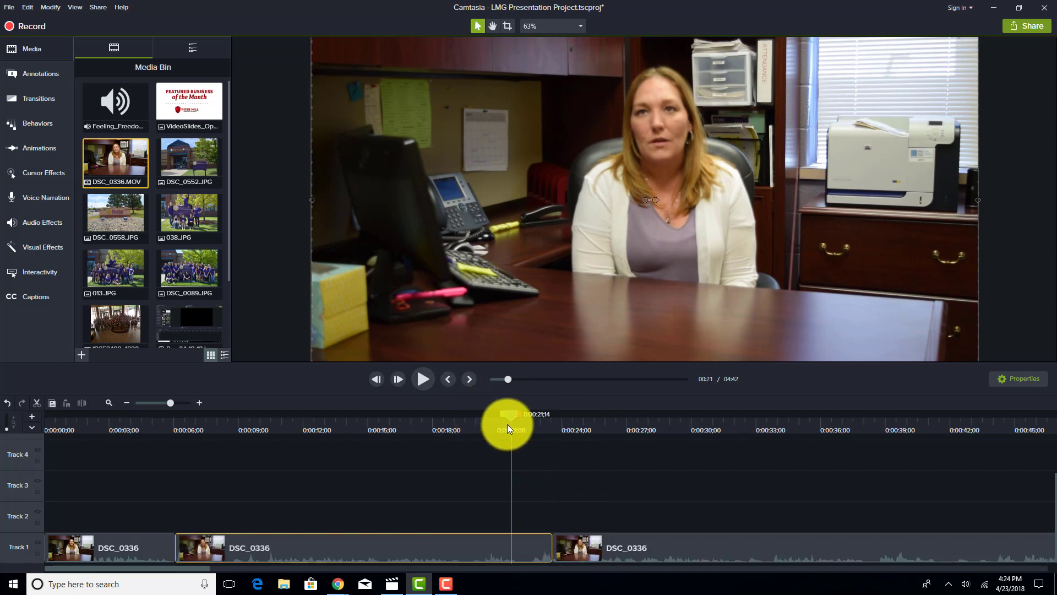
left_click(423, 384)
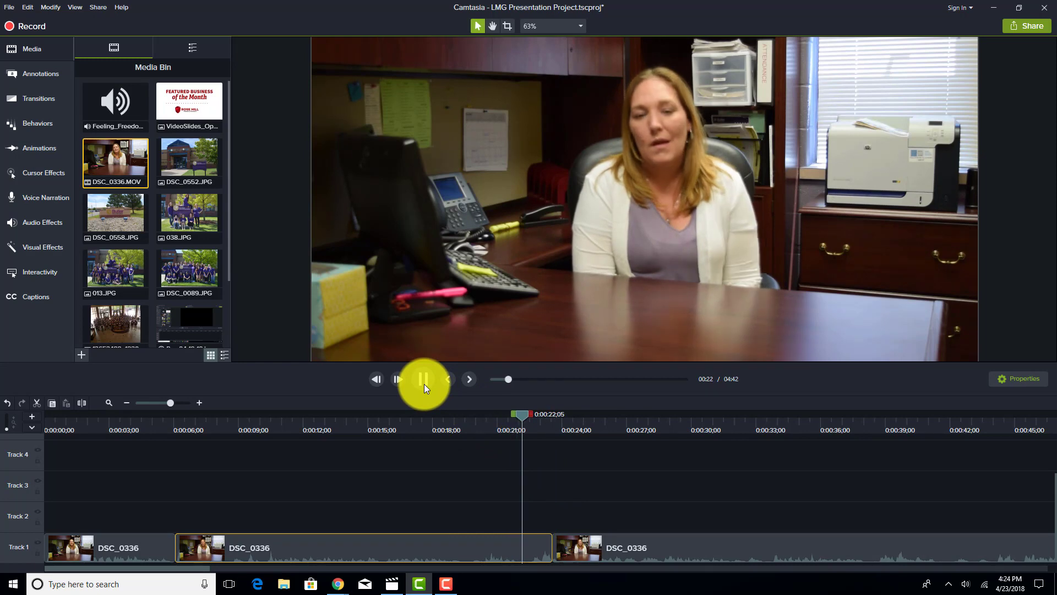
left_click(424, 384)
Delete the short piece between 0:00:22;19 and 0:00:23;17 and move the following clip up to close the gap
left_click(528, 537)
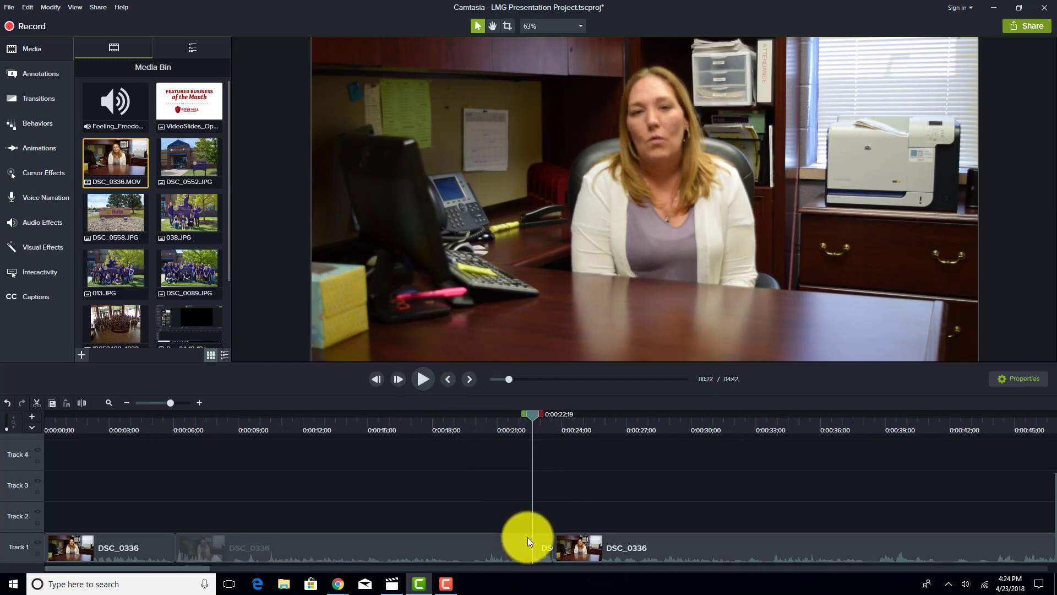
left_click_drag(566, 546, 624, 556)
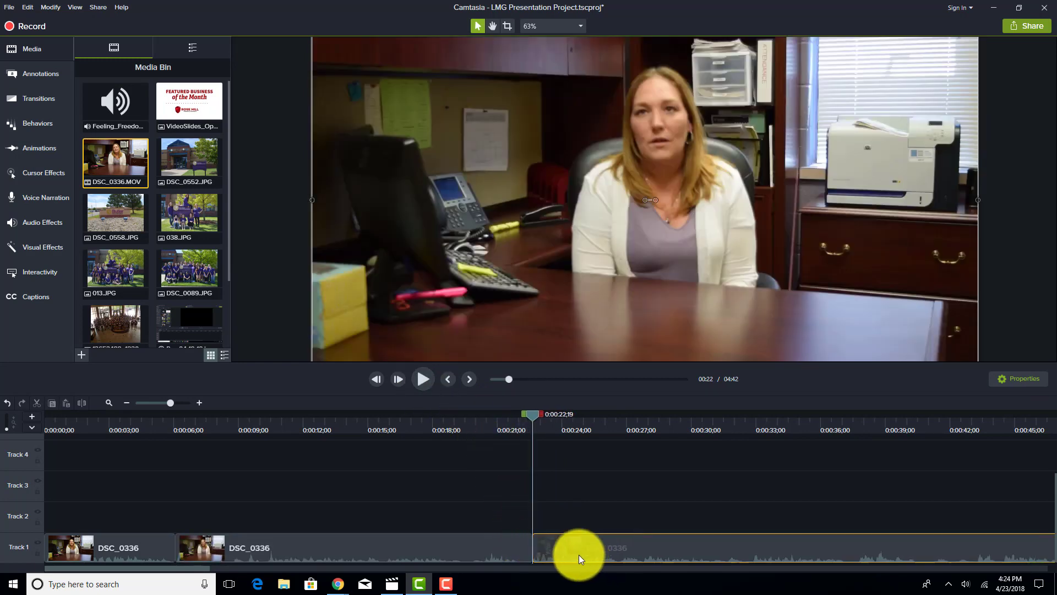
Play across the join between the first two clips and split the second clip at 0:00:06;13
left_click(424, 381)
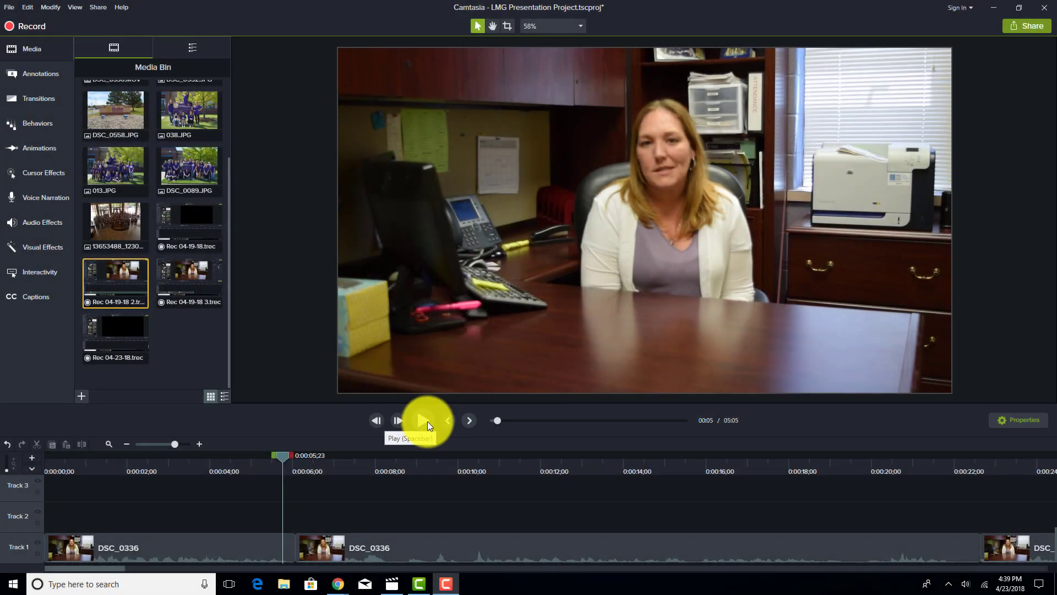
left_click(426, 422)
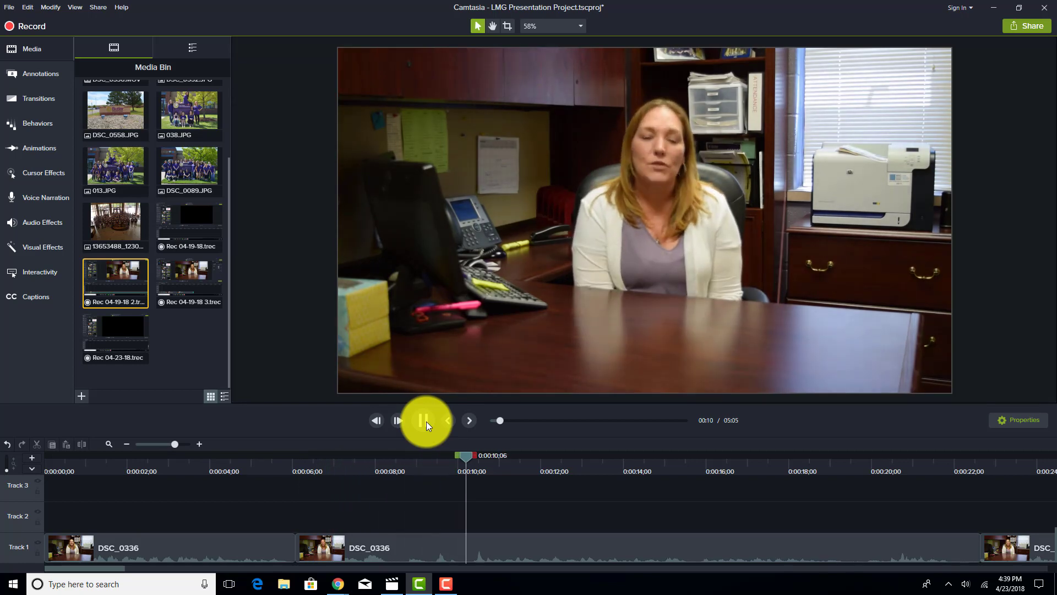
left_click(426, 422)
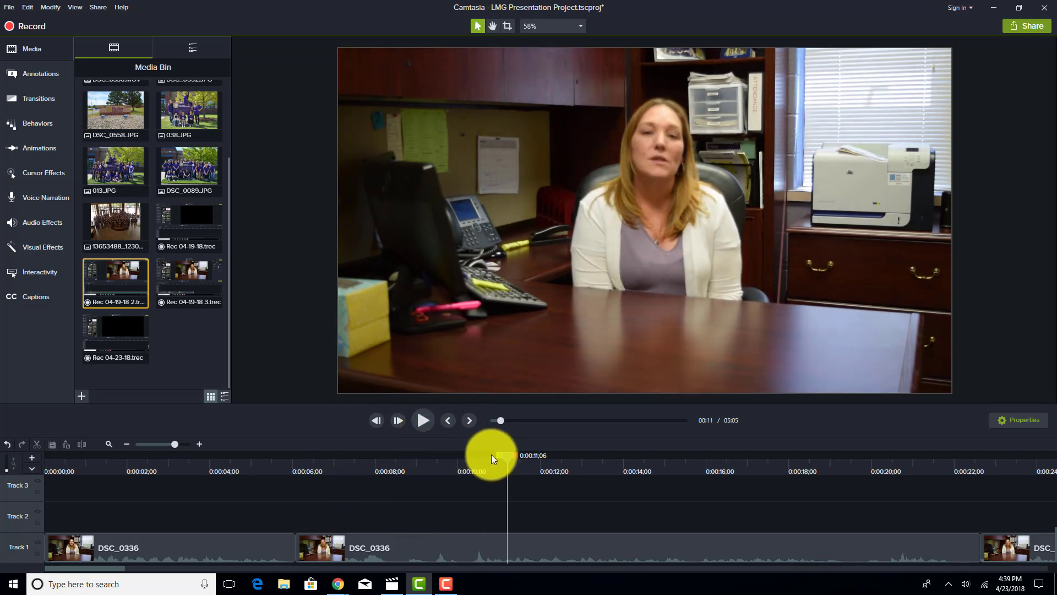
left_click_drag(507, 455, 289, 479)
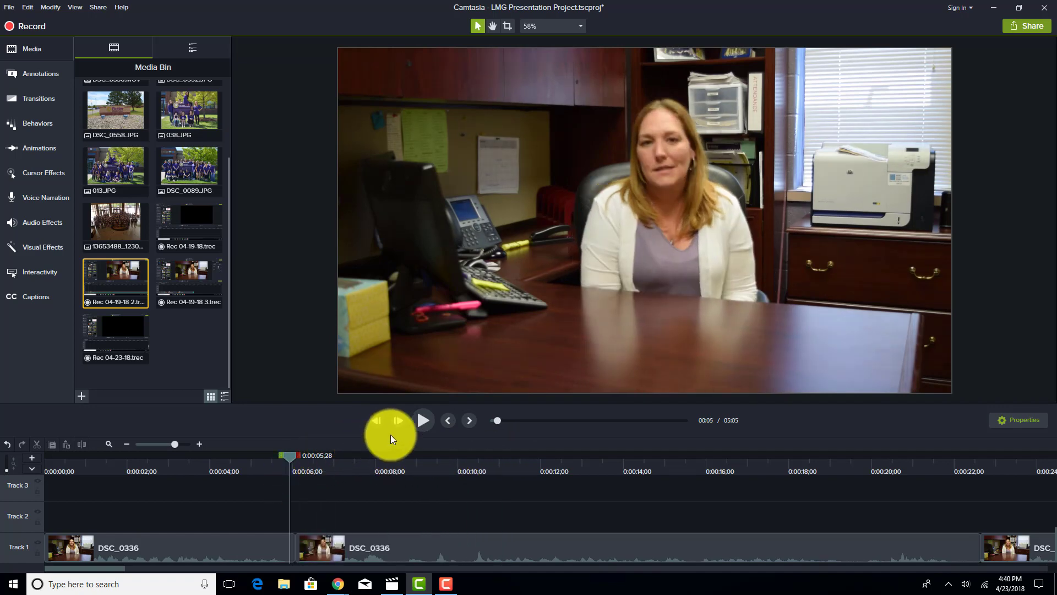
left_click(414, 425)
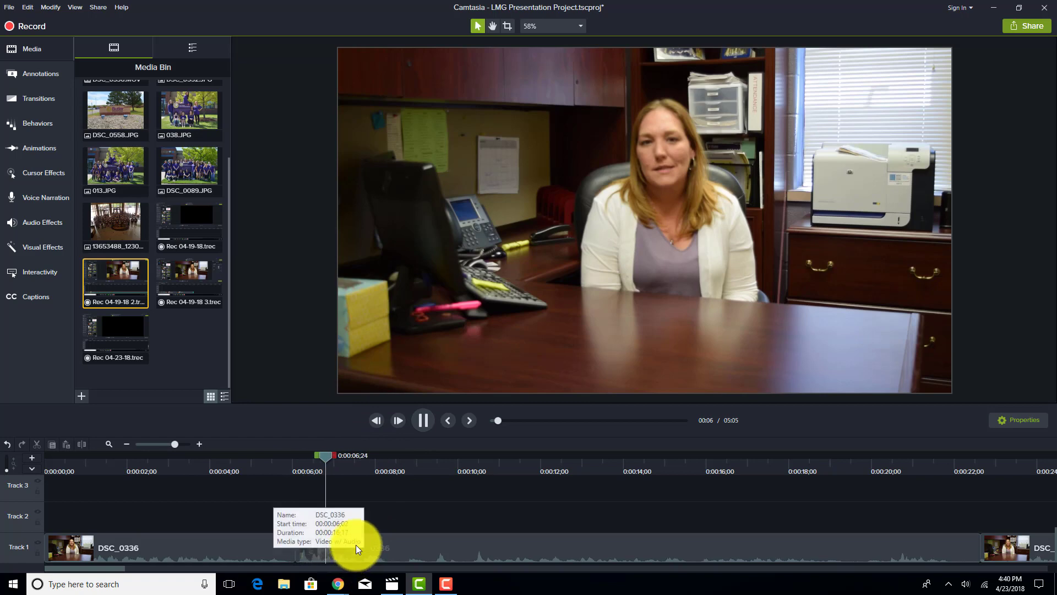
left_click_drag(352, 458, 305, 474)
left_click(320, 543)
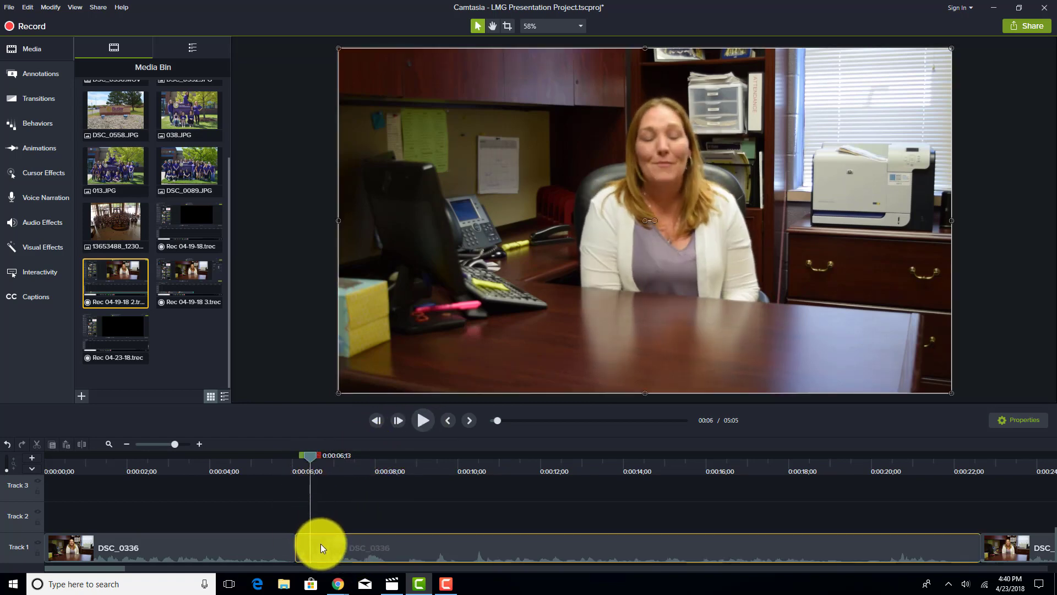
left_click(84, 443)
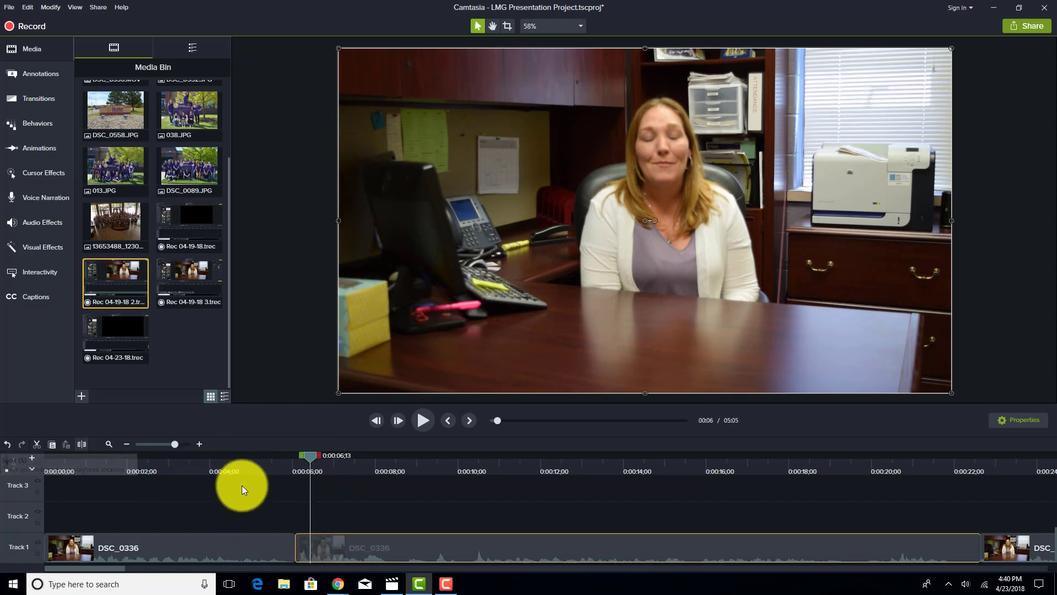
Delete the short piece before 0:00:06;13 and move the following clip against the first one
left_click(300, 536)
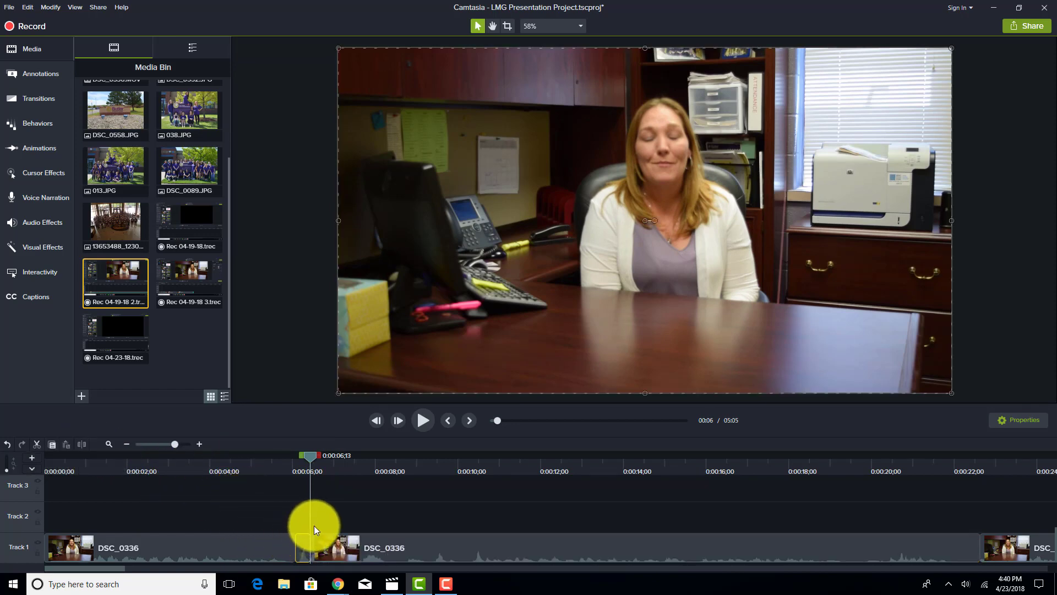
key("Delete")
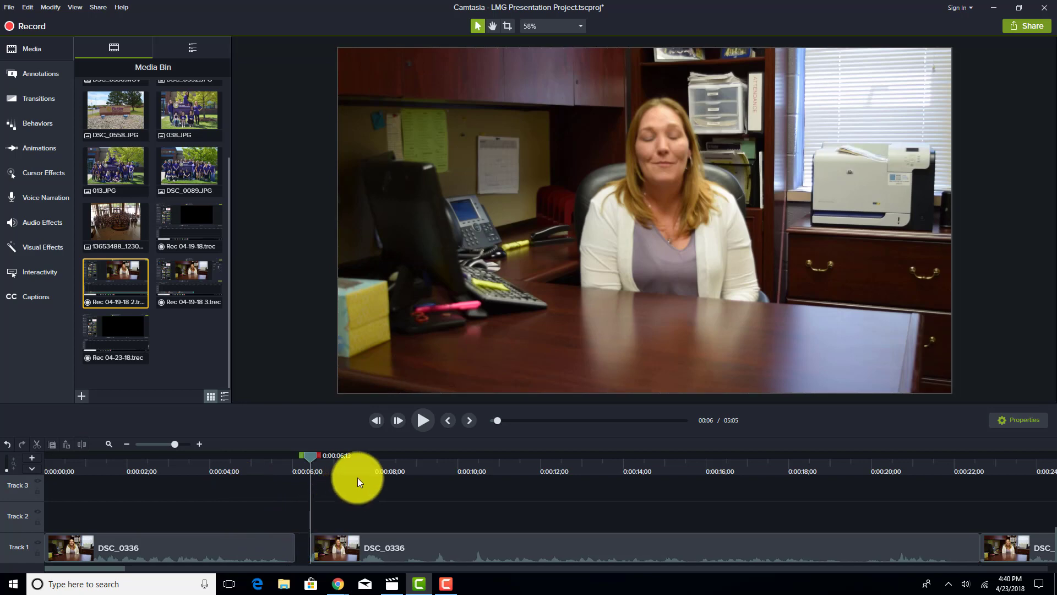
left_click(417, 418)
left_click(417, 418)
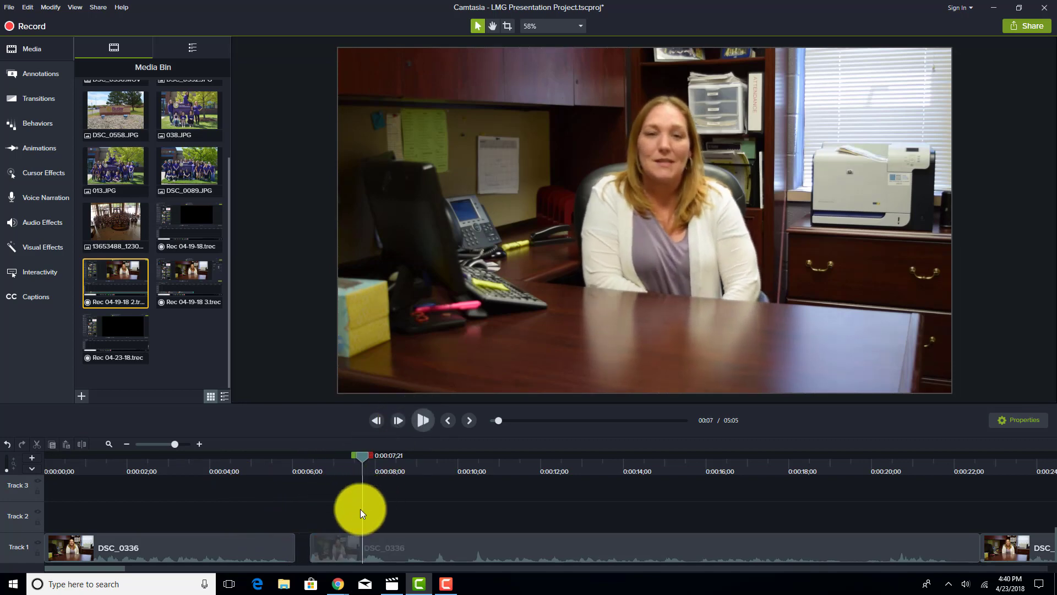
left_click_drag(331, 544, 302, 548)
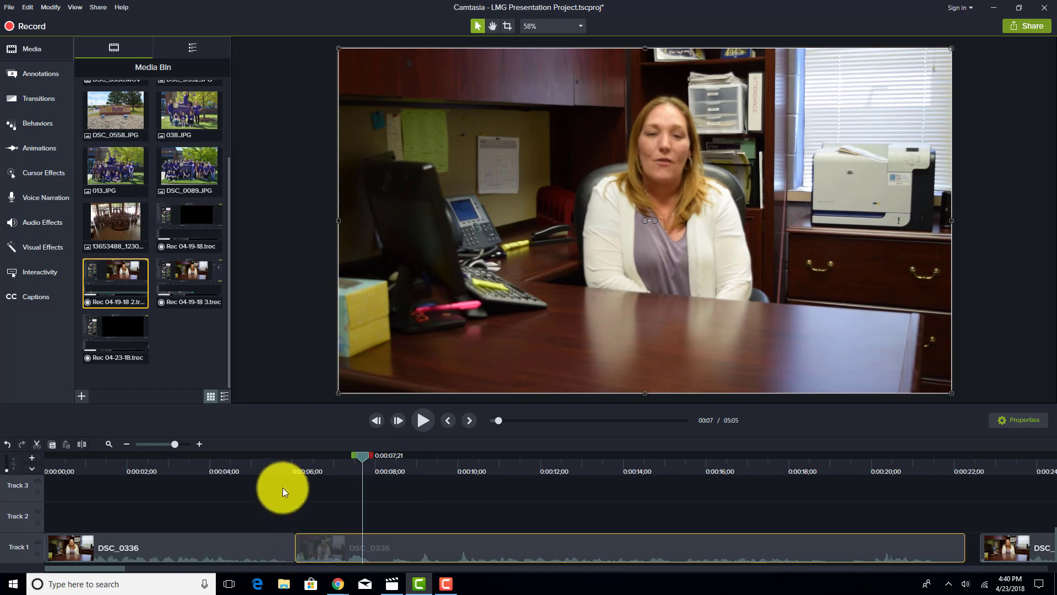
Play the start of the second clip and split it at 0:00:08;00 and 0:00:08;29
left_click(281, 471)
left_click(414, 421)
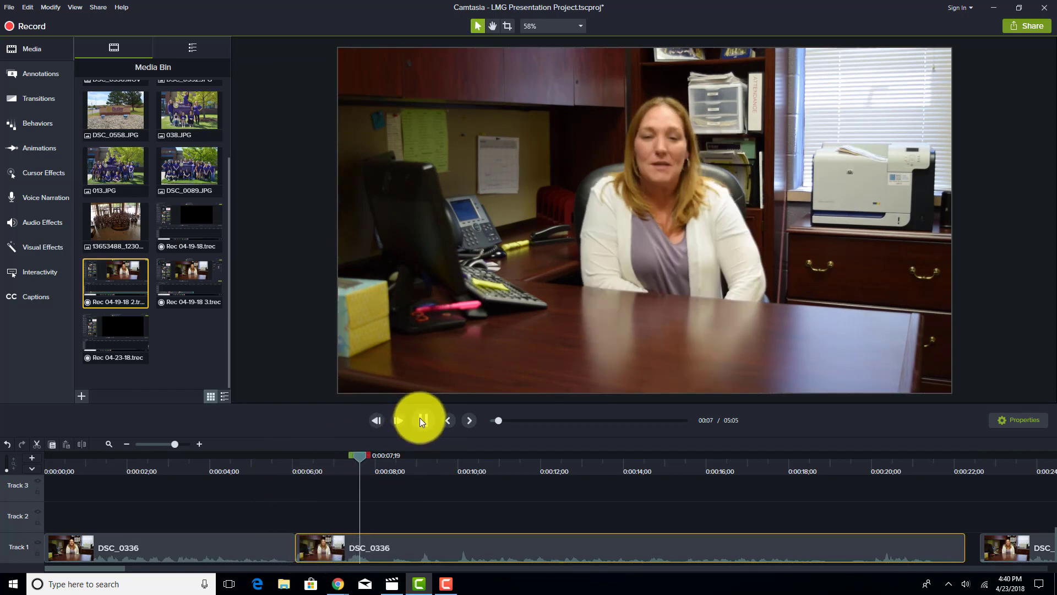
left_click(421, 419)
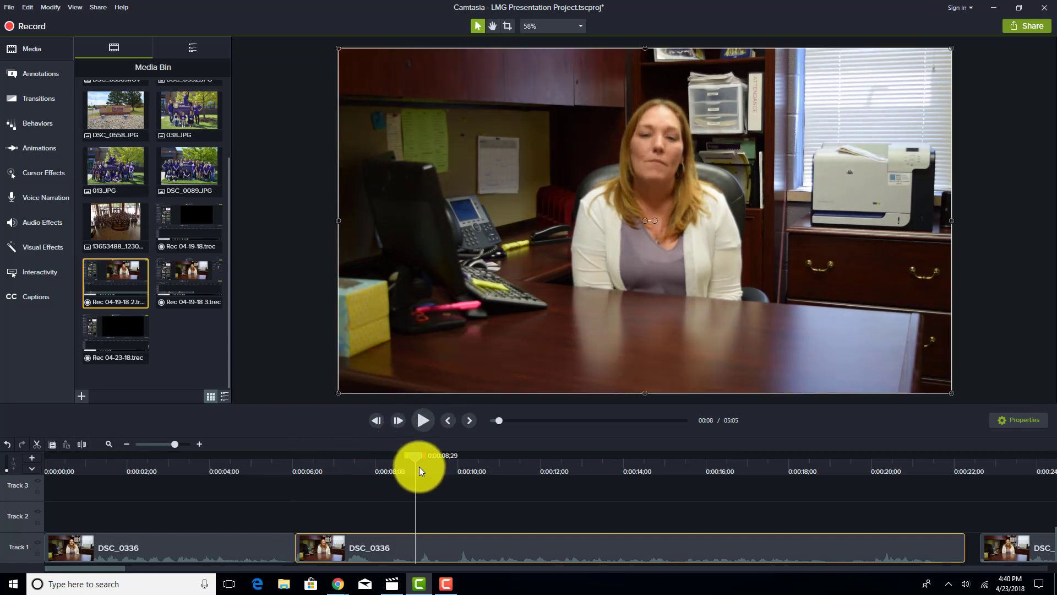
left_click_drag(415, 456, 389, 461)
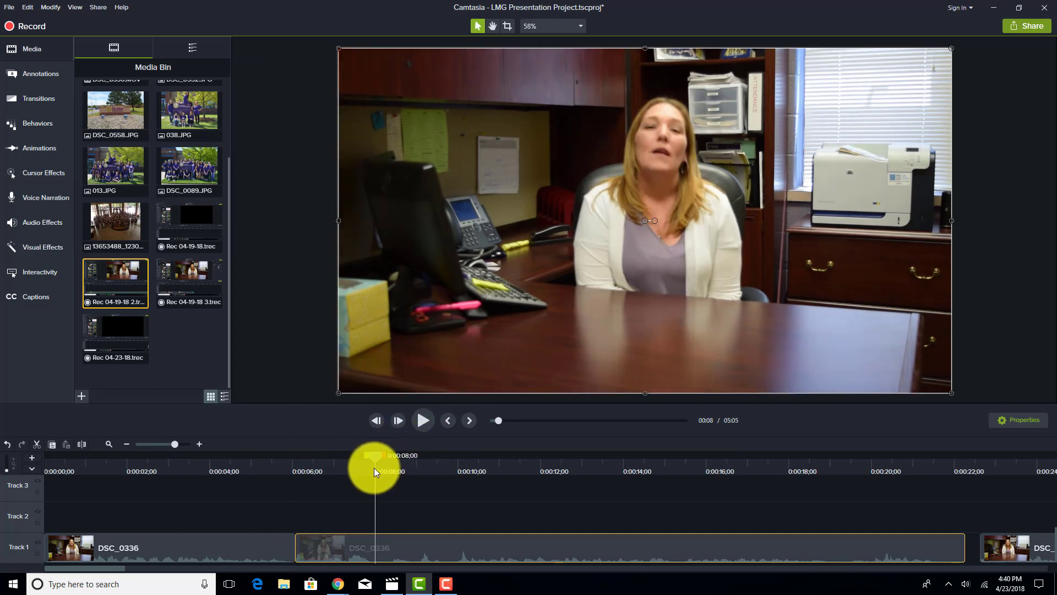
key("s")
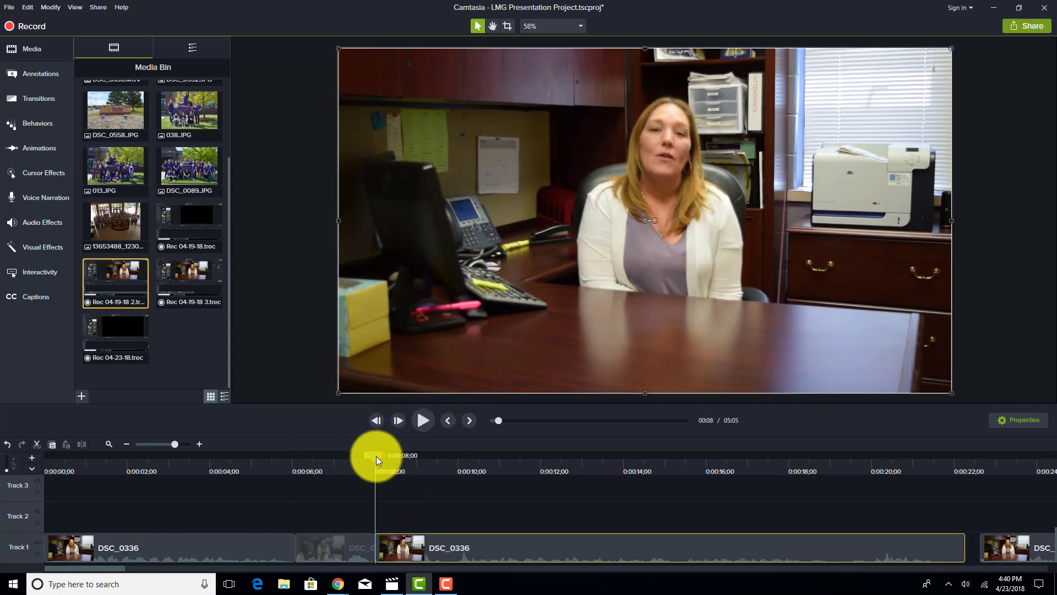
left_click_drag(376, 456, 416, 464)
key("s")
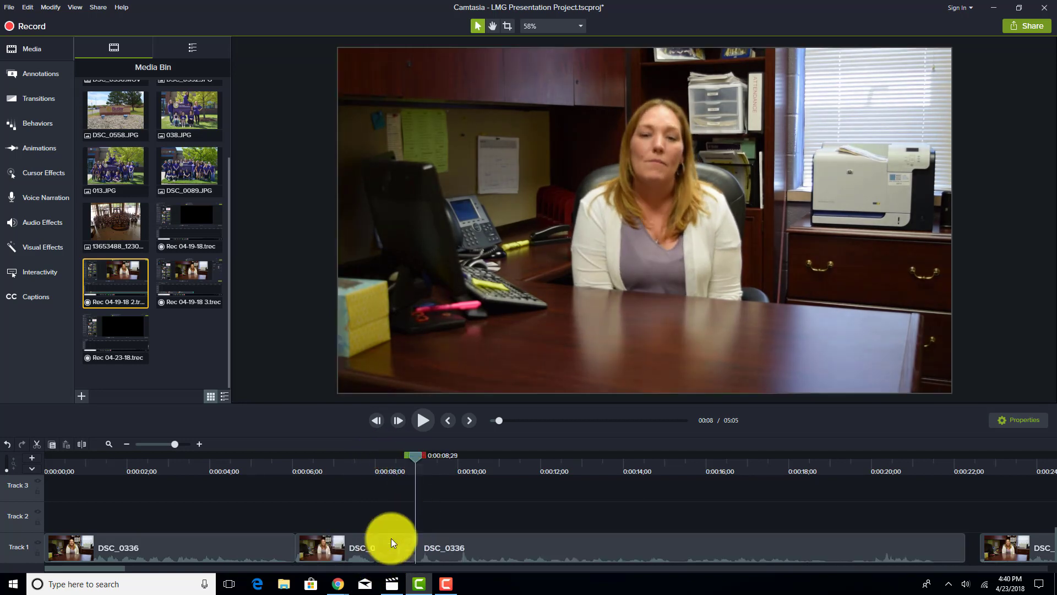
Delete the piece between 0:00:08;00 and 0:00:08;29 and move the following clip up to close the gap
left_click(393, 542)
key("Delete")
left_click_drag(447, 539, 392, 544)
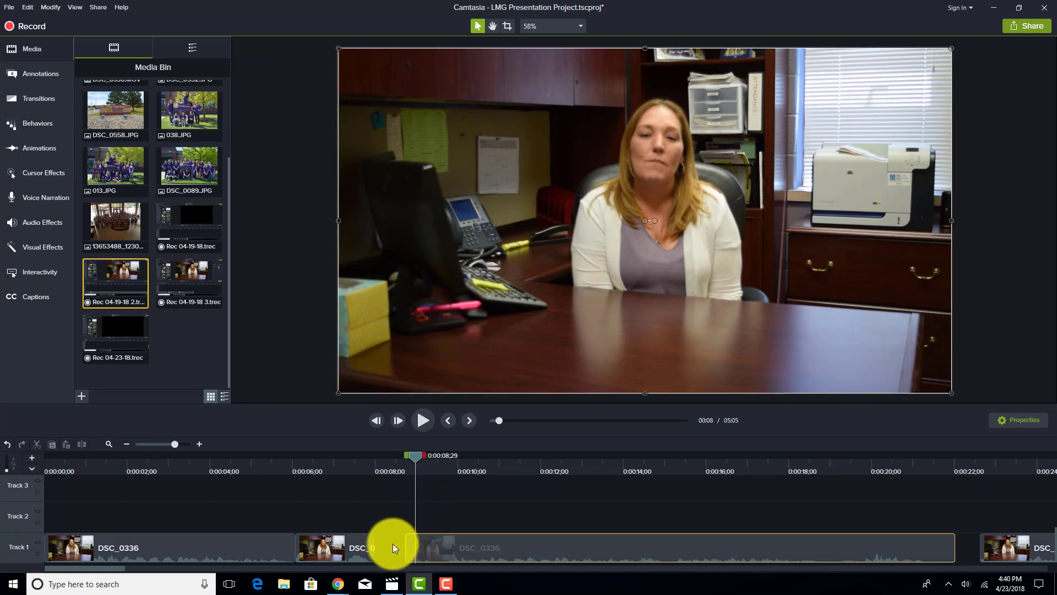
Play back the clips around the join at 0:00:08;00 to check the cut, and return the playhead to 0:00:05;01
left_click(358, 471)
left_click(418, 424)
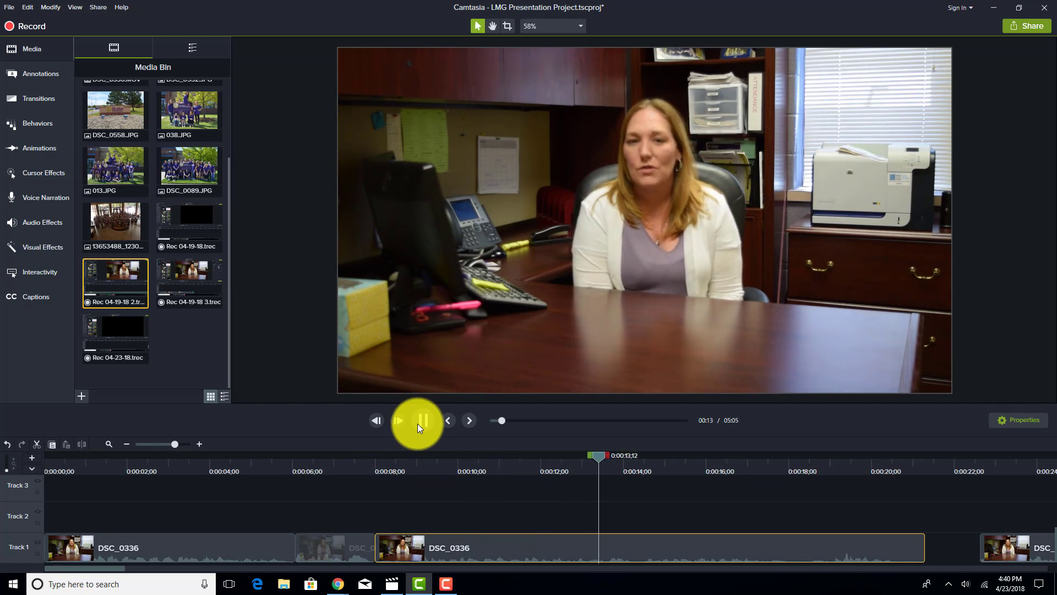
left_click(421, 421)
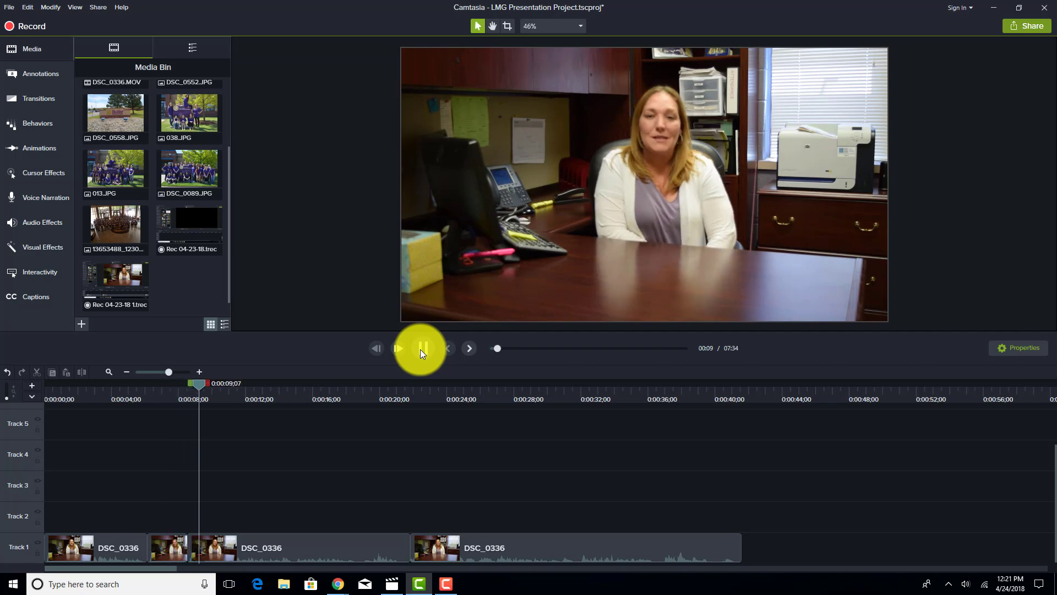
left_click(421, 349)
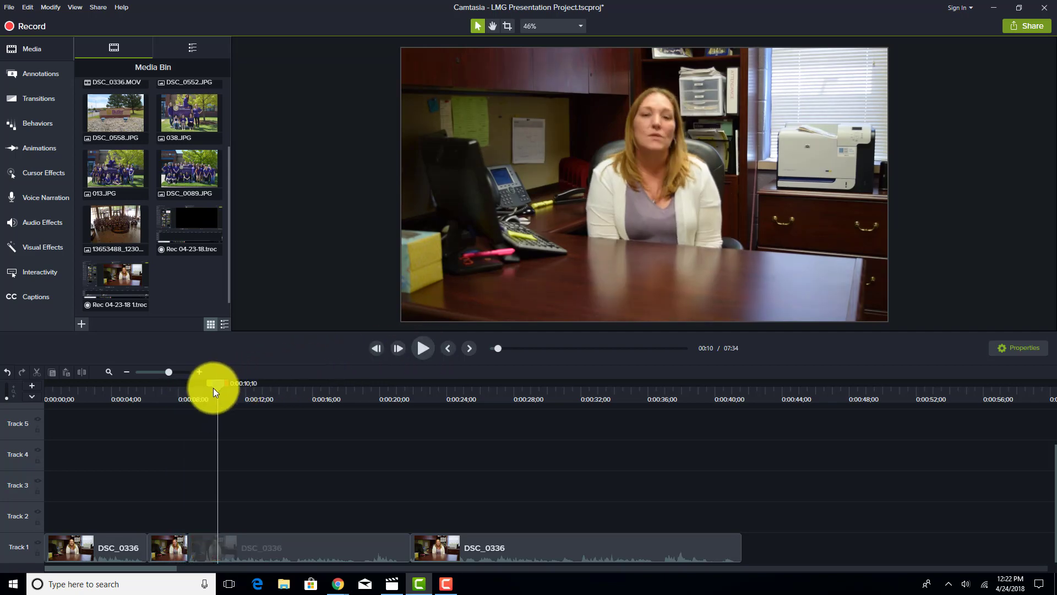
left_click_drag(215, 385, 128, 387)
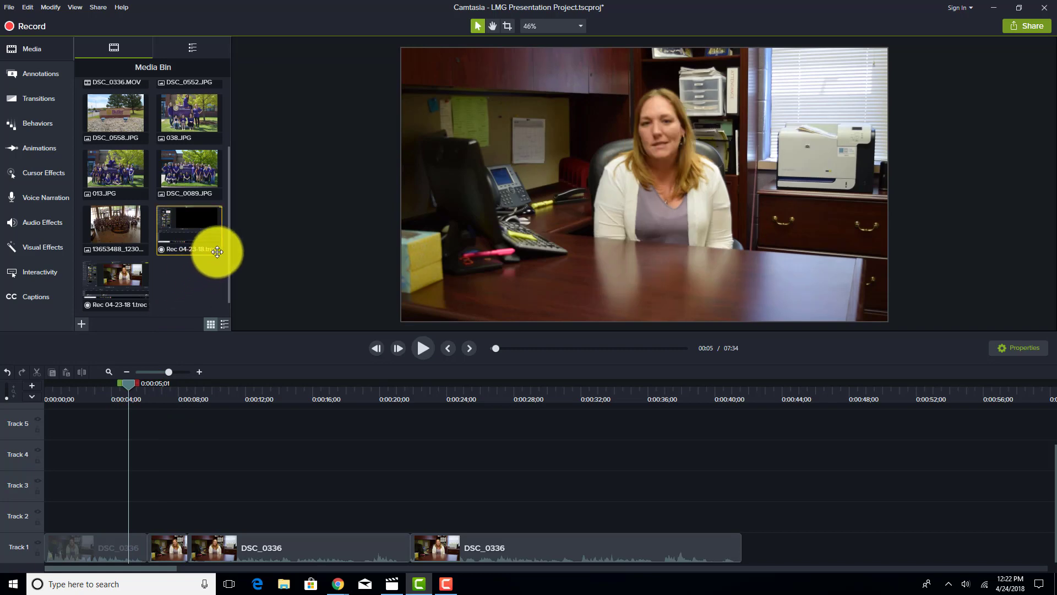
Place DSC_0552.JPG on Track 2 at 0:00:06;04, above the start of the second interview clip, and set its duration to 4 seconds
scroll(231, 231, "up", 2)
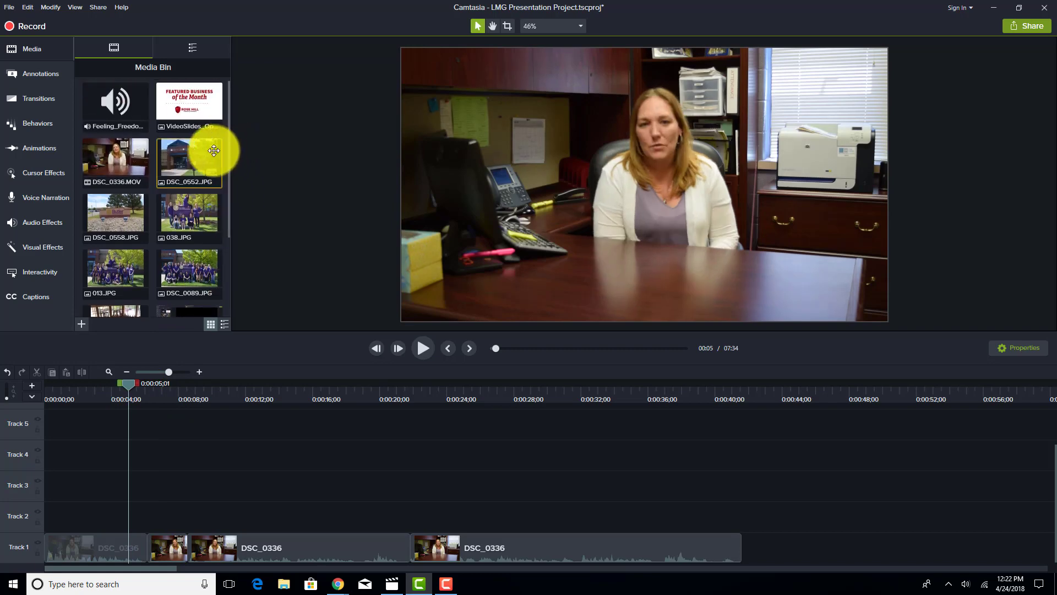
left_click_drag(213, 150, 148, 523)
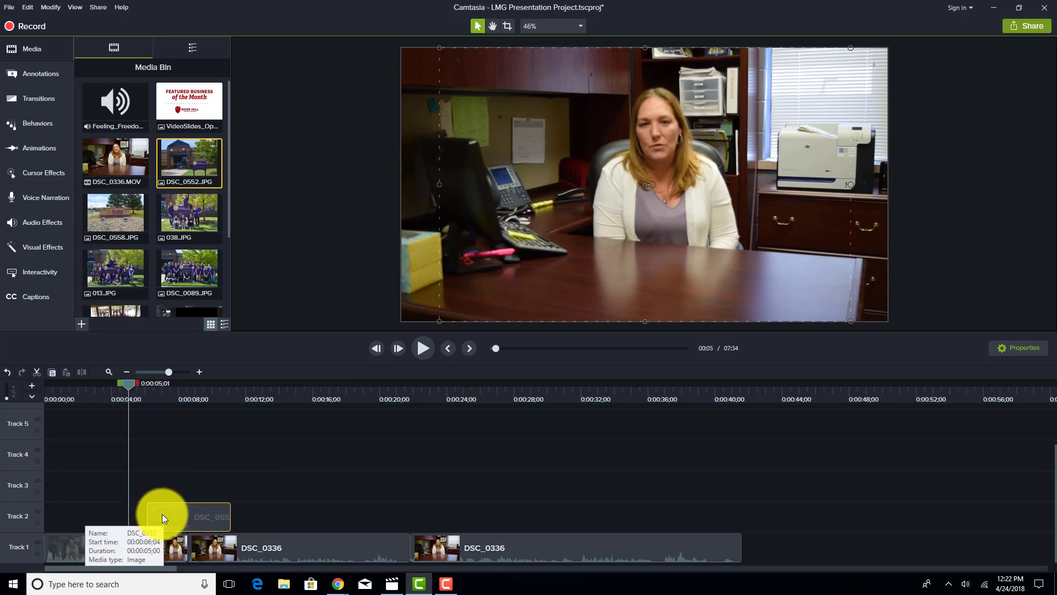
right_click(162, 514)
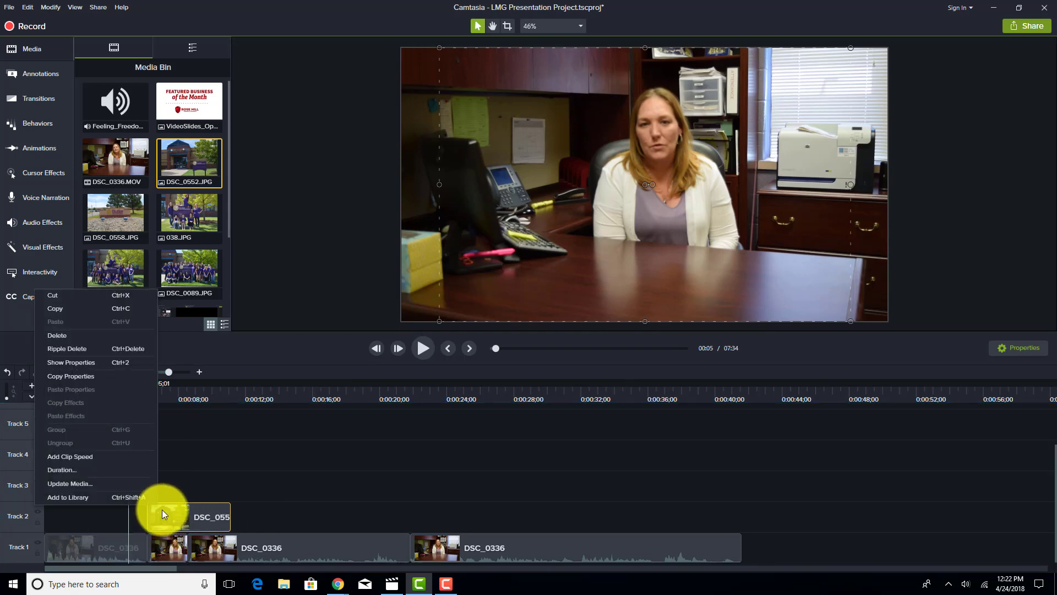
left_click(120, 471)
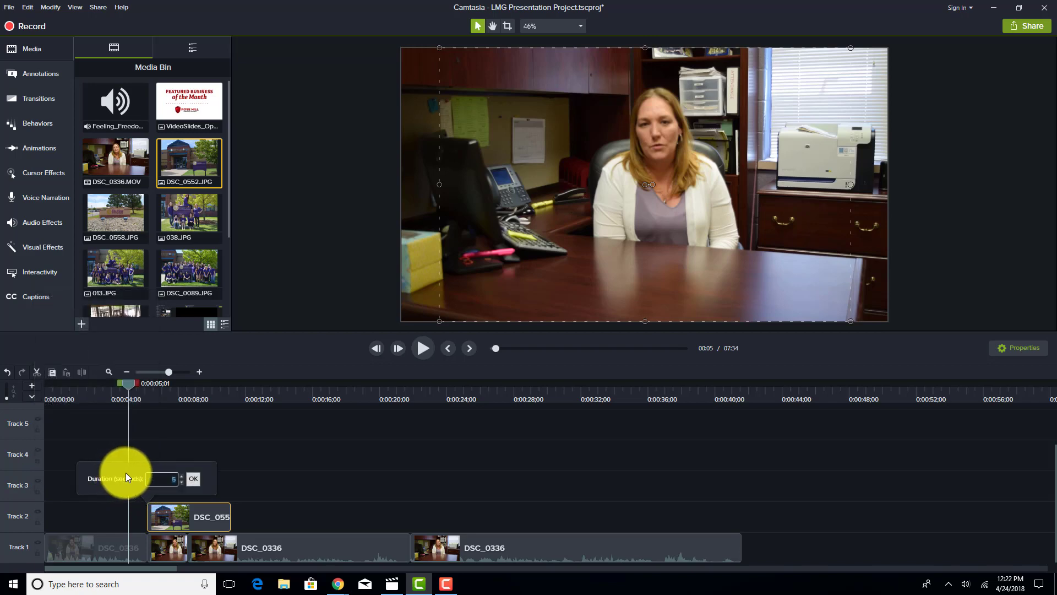
left_click(183, 481)
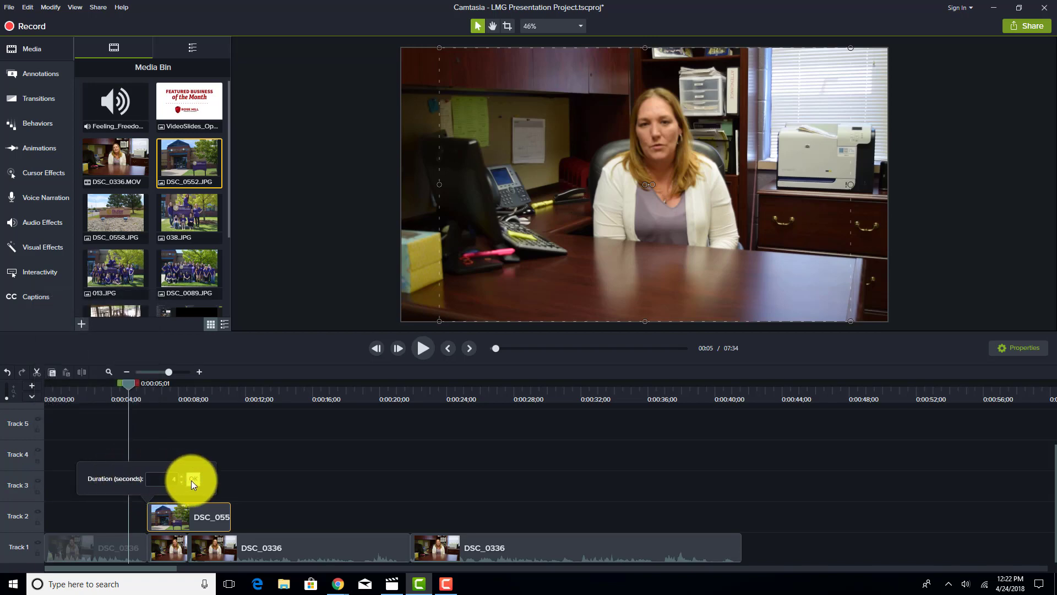
left_click(192, 480)
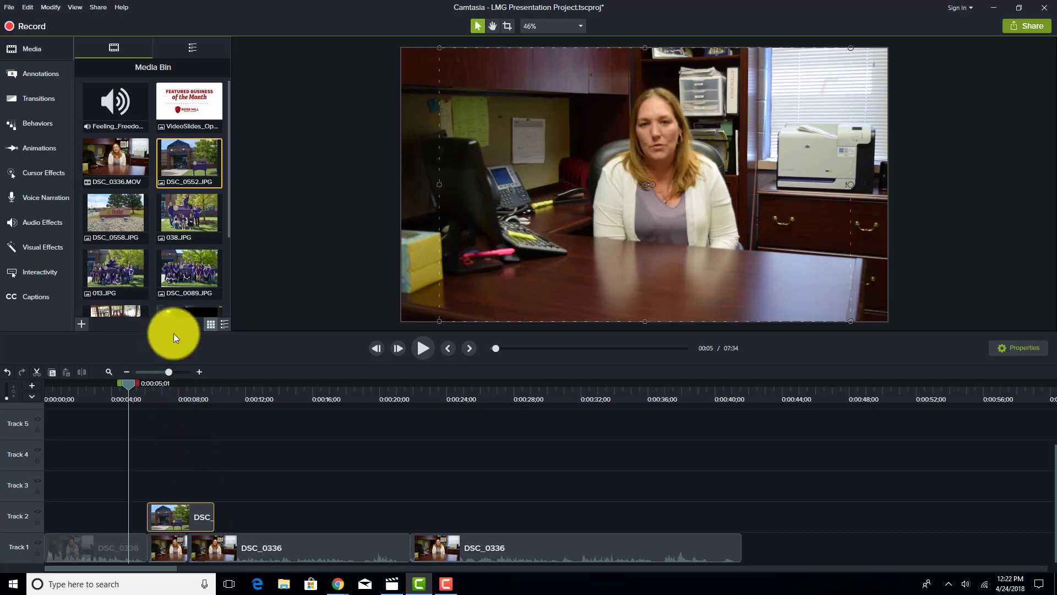
Place DSC_0558.JPG on Track 2 directly after the first image and set its duration to 4 seconds
left_click_drag(131, 211, 220, 514)
right_click(220, 514)
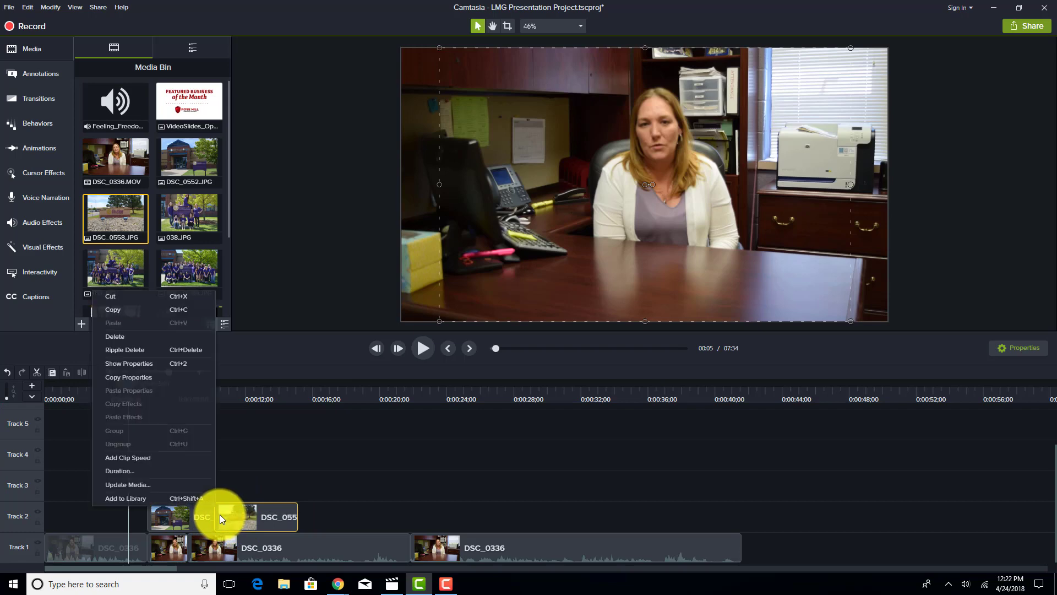
left_click(174, 470)
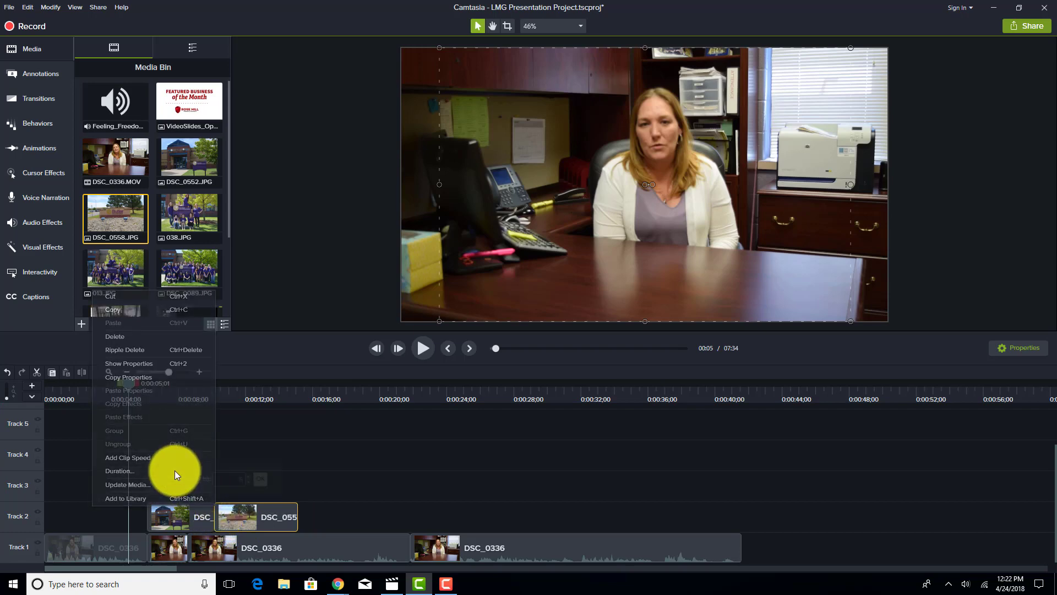
left_click(259, 479)
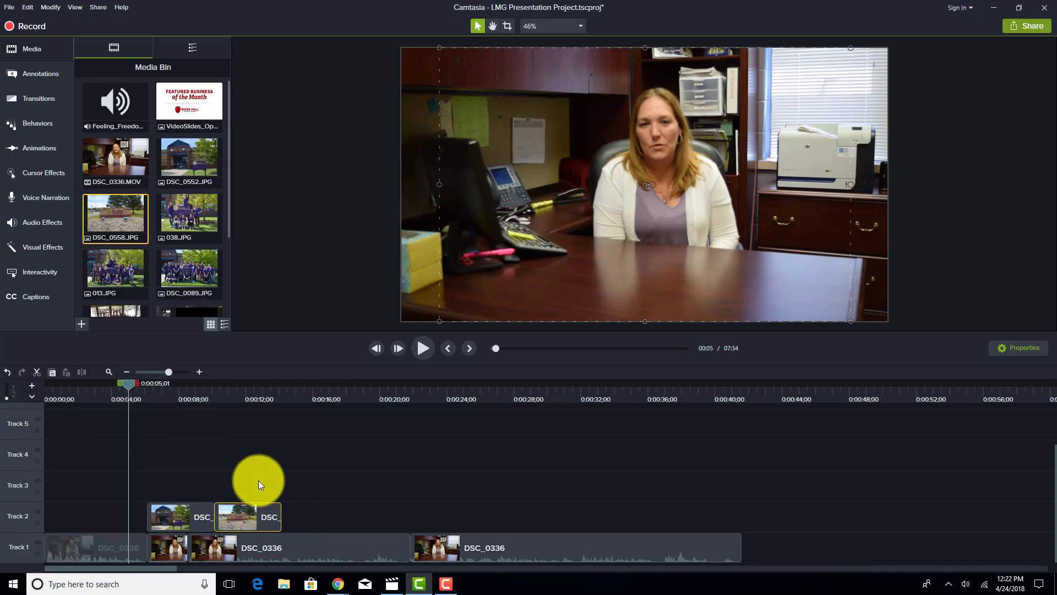
left_click(226, 461)
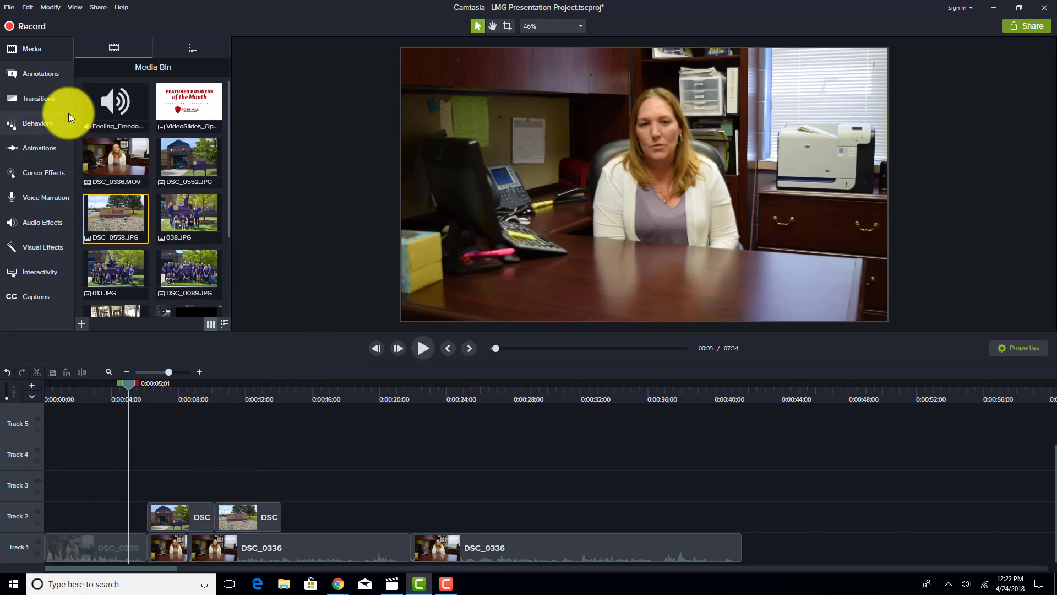
Add Fade transitions at the start, join and end of the two Track 2 images and preview them
left_click(54, 102)
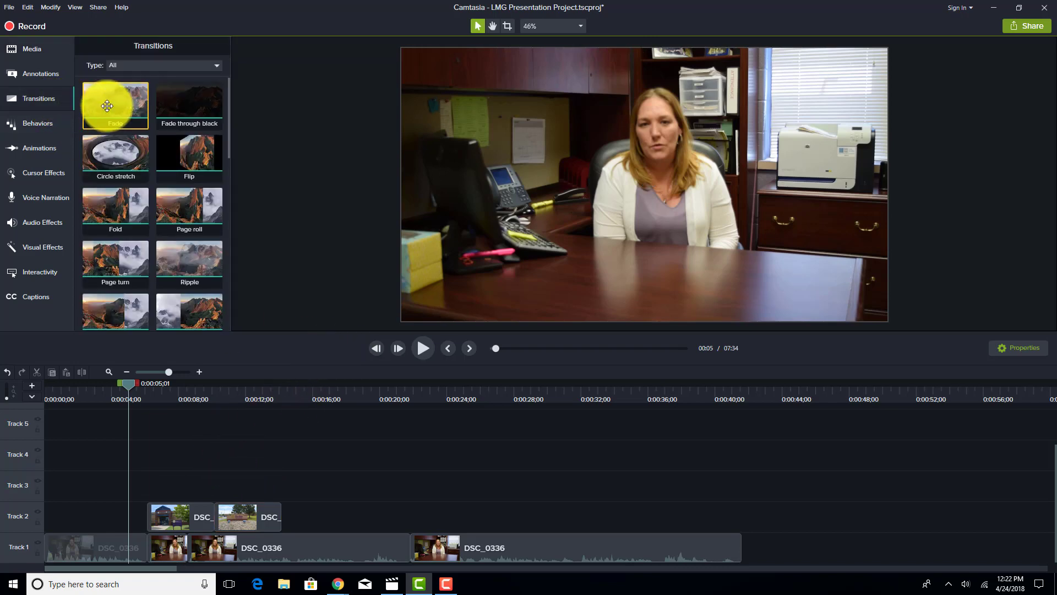
left_click_drag(107, 105, 253, 515)
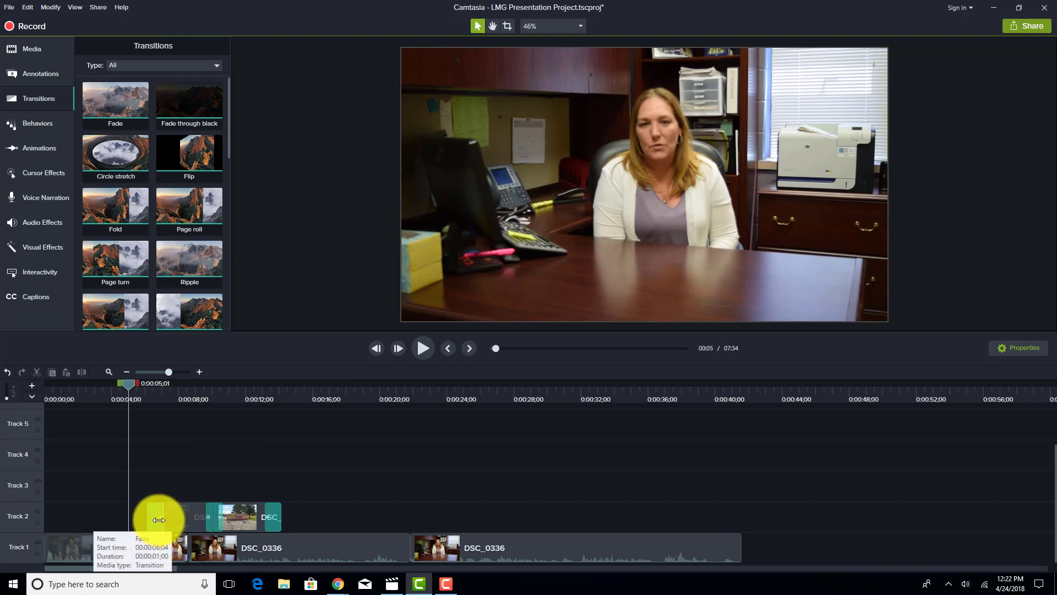
left_click(418, 348)
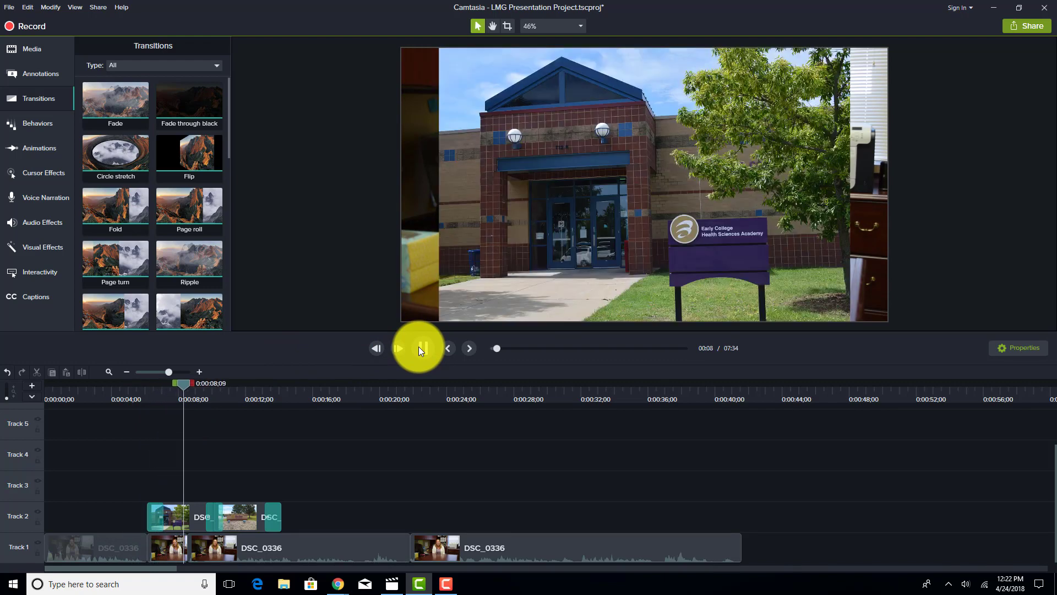
left_click(419, 345)
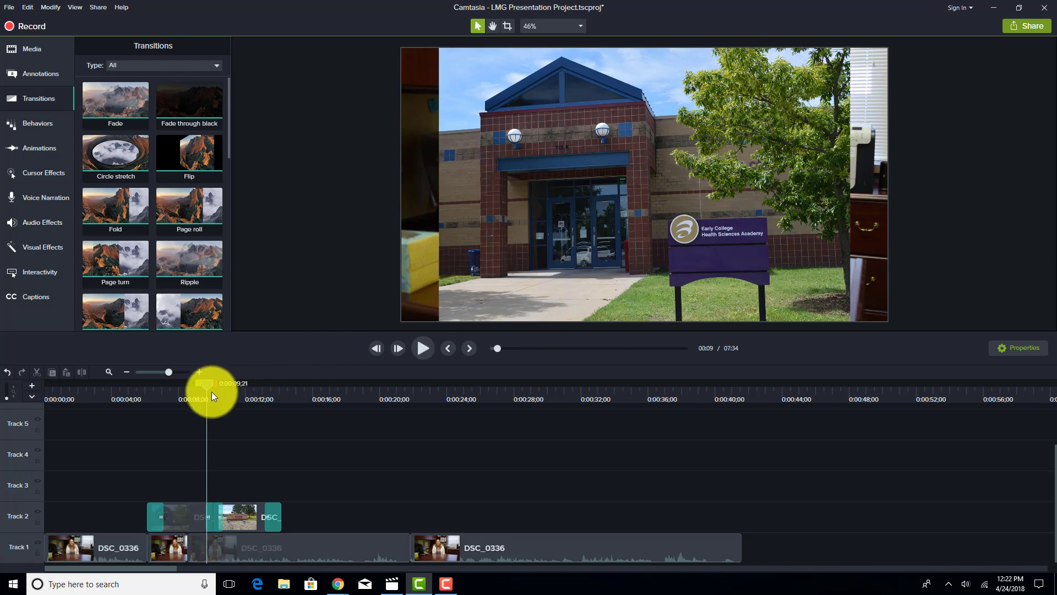
Enlarge the DSC_0552 school building image on the canvas to cover the full frame width and shift it slightly upward
left_click_drag(207, 386, 184, 396)
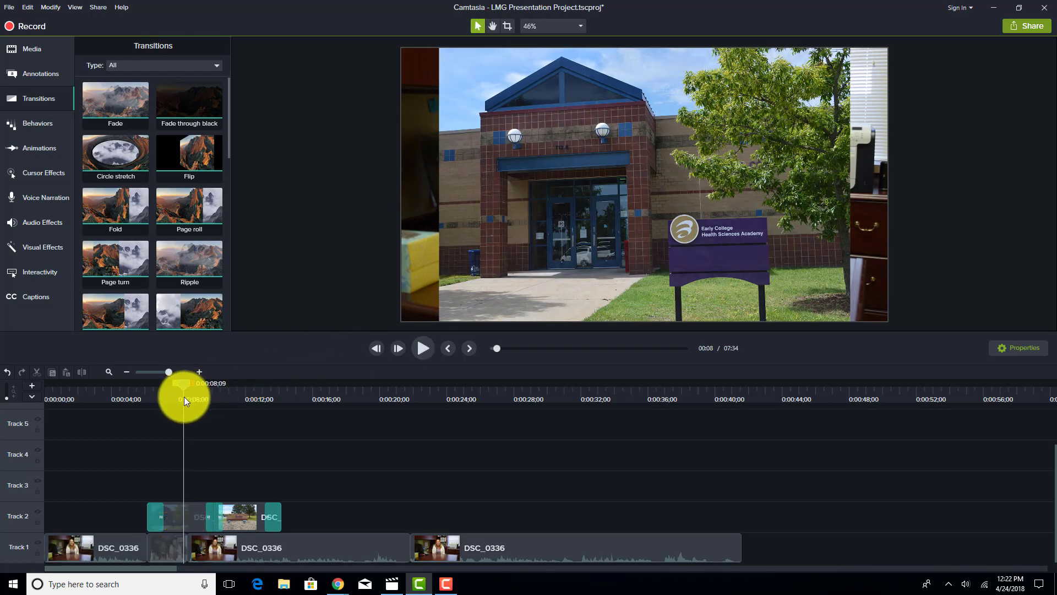
left_click(499, 191)
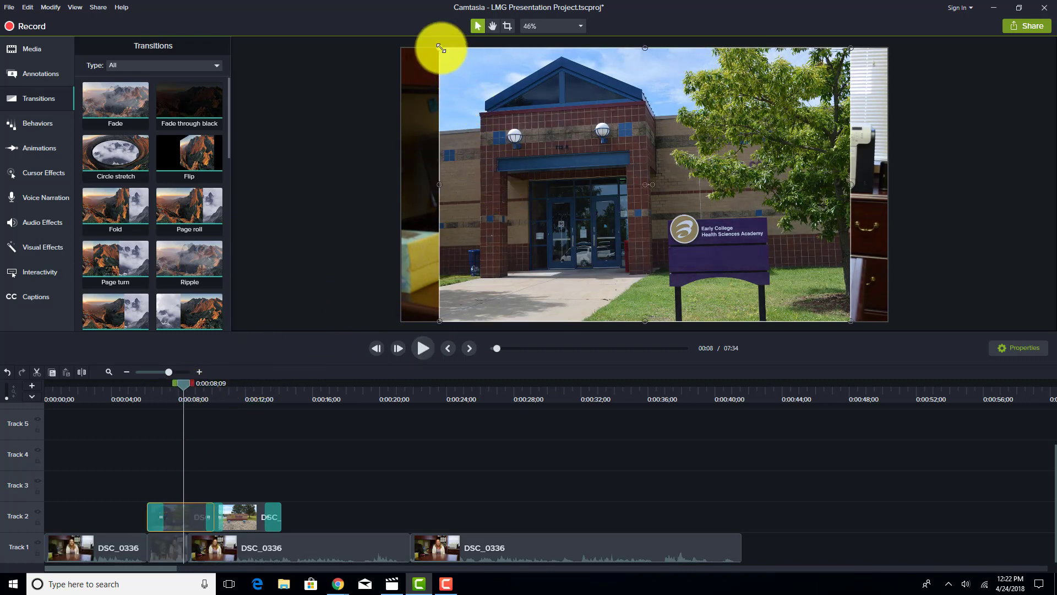
left_click_drag(442, 48, 405, 30)
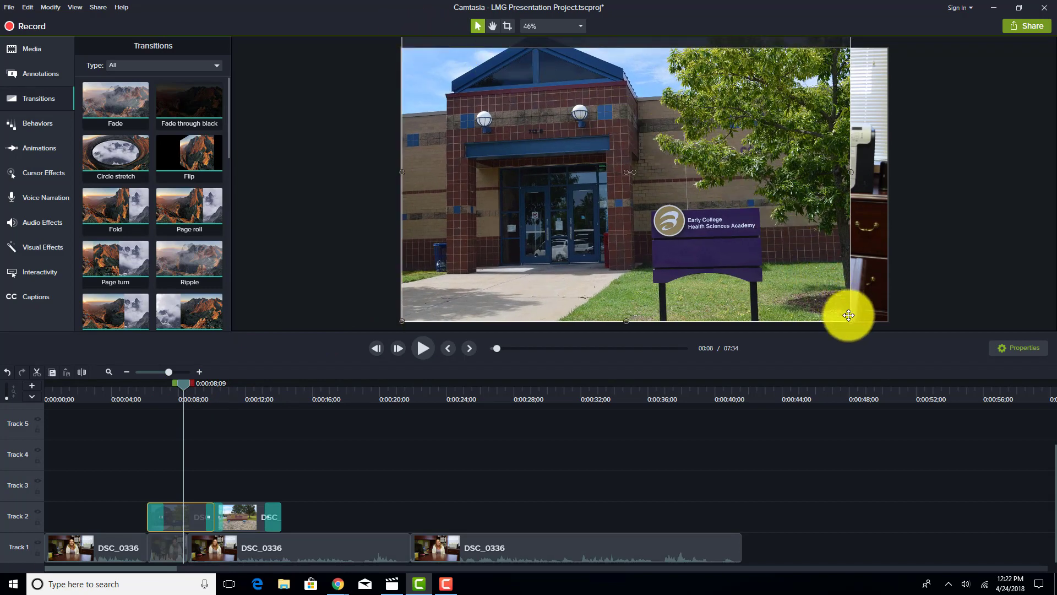
left_click_drag(851, 320, 889, 345)
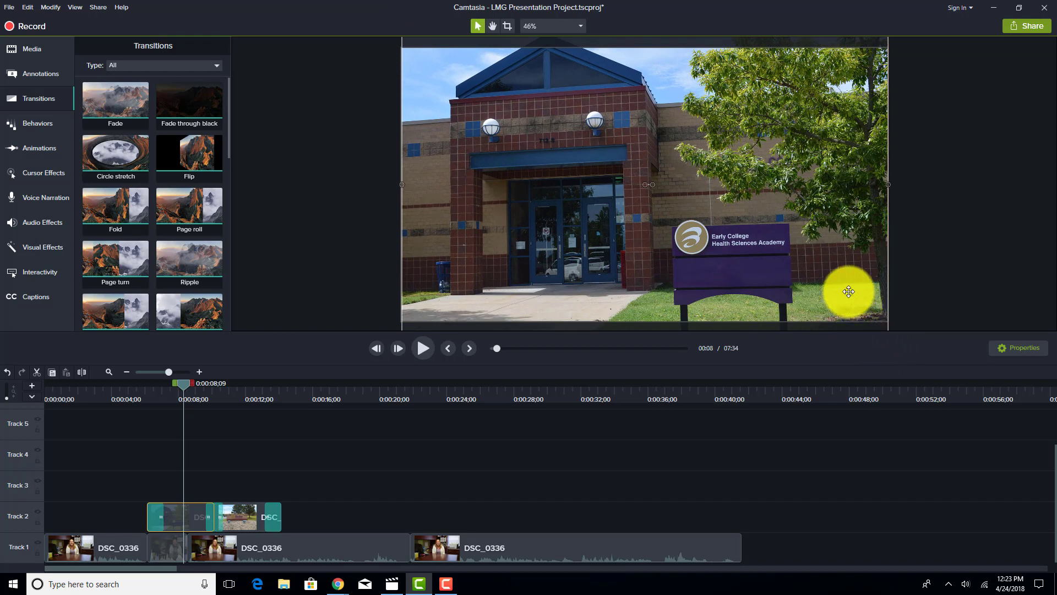
left_click_drag(848, 288, 844, 286)
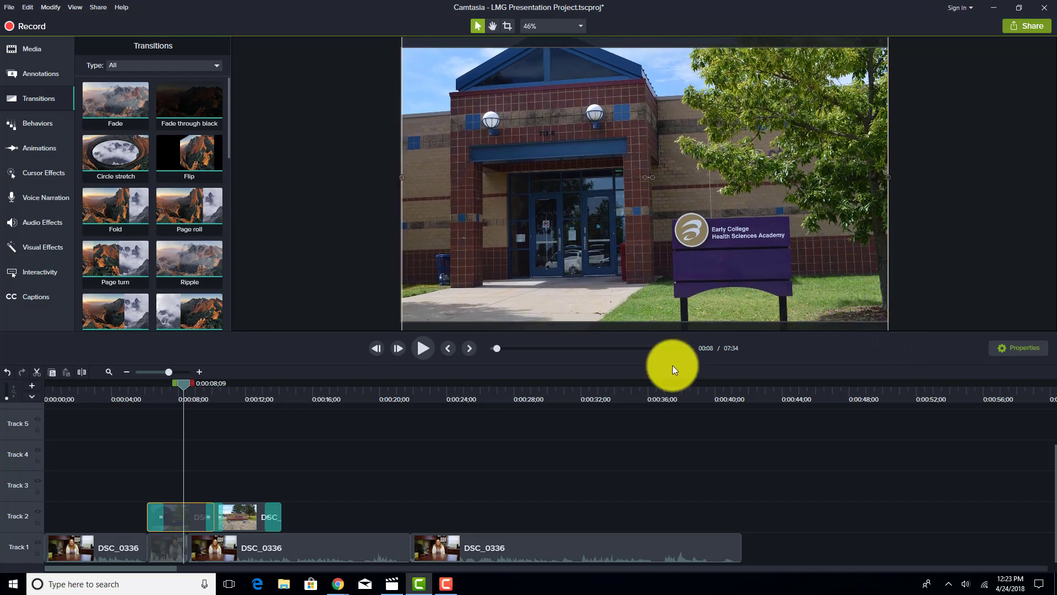
Enlarge the DSC_0558 Butler sign image on the canvas to cover the full frame width, hiding the interview behind it
left_click(244, 395)
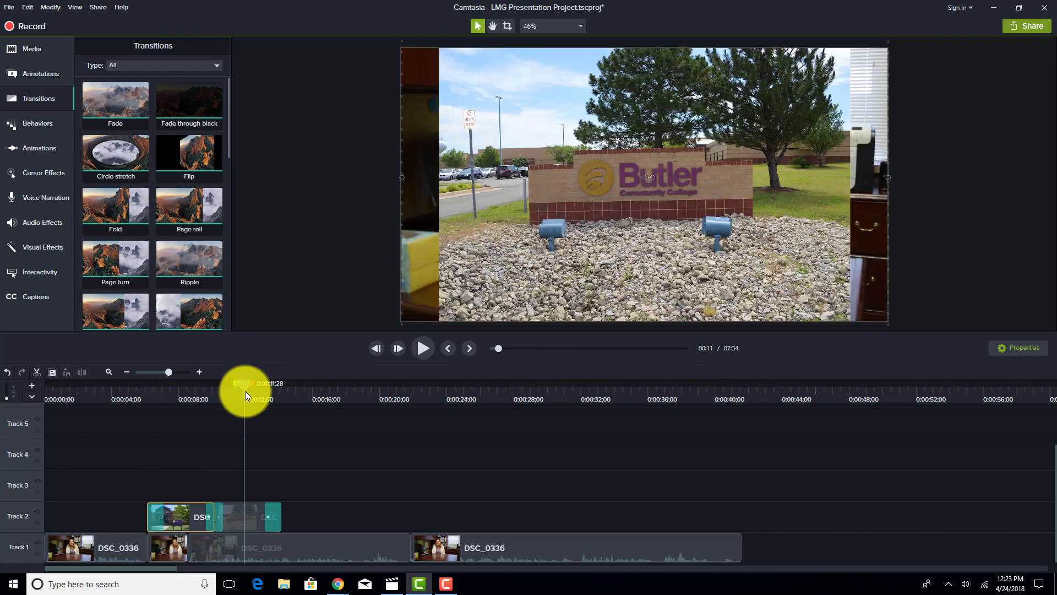
left_click(451, 299)
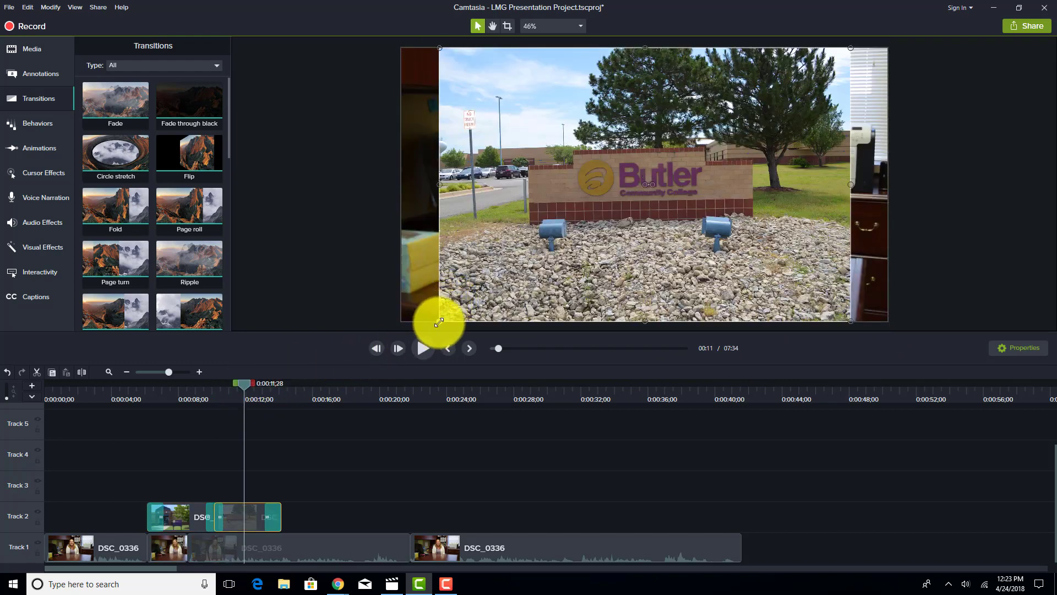
left_click_drag(439, 322, 408, 347)
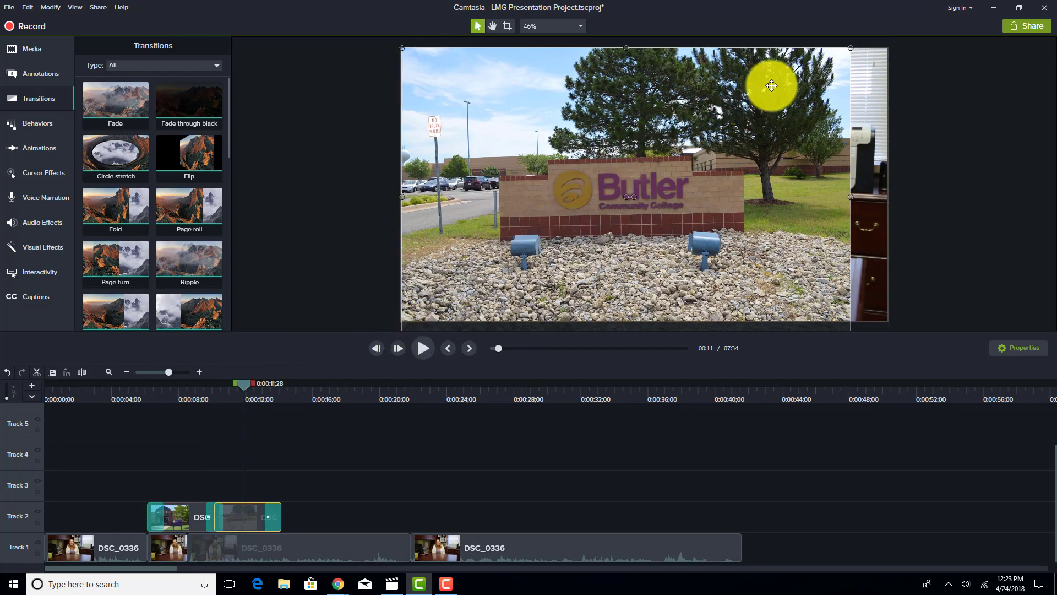
left_click_drag(851, 49, 887, 37)
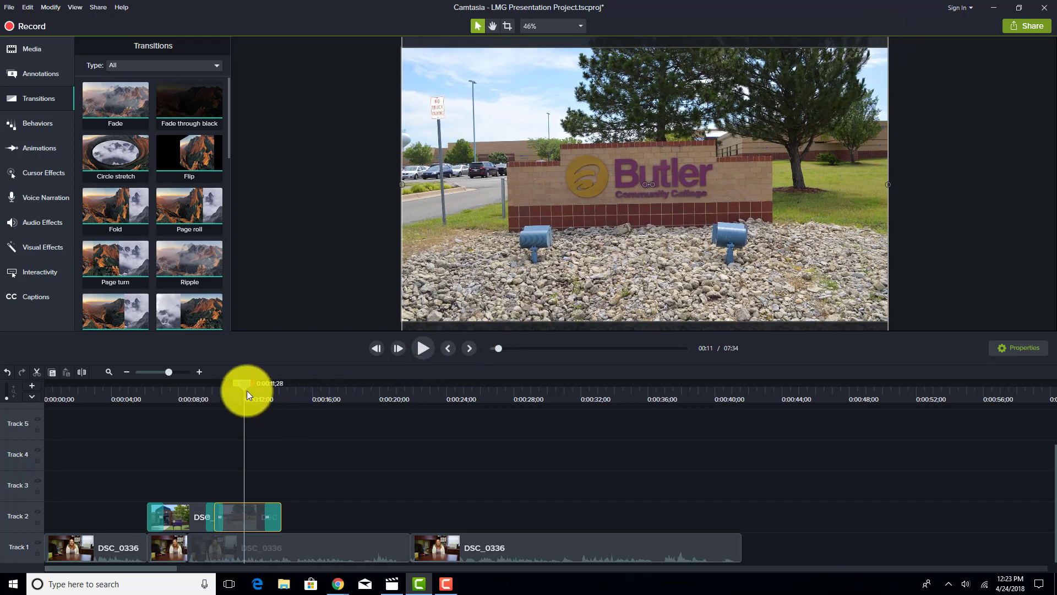
Play back the interview across the join before the last Track 1 clip, and return the playhead to 0:00:20;29
left_click_drag(247, 390, 338, 388)
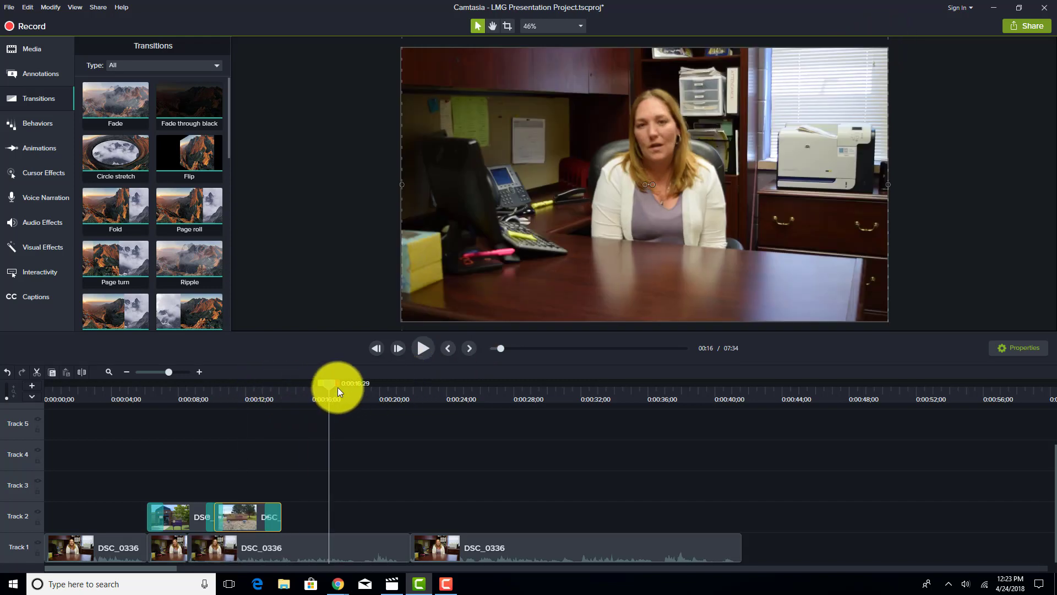
left_click(418, 344)
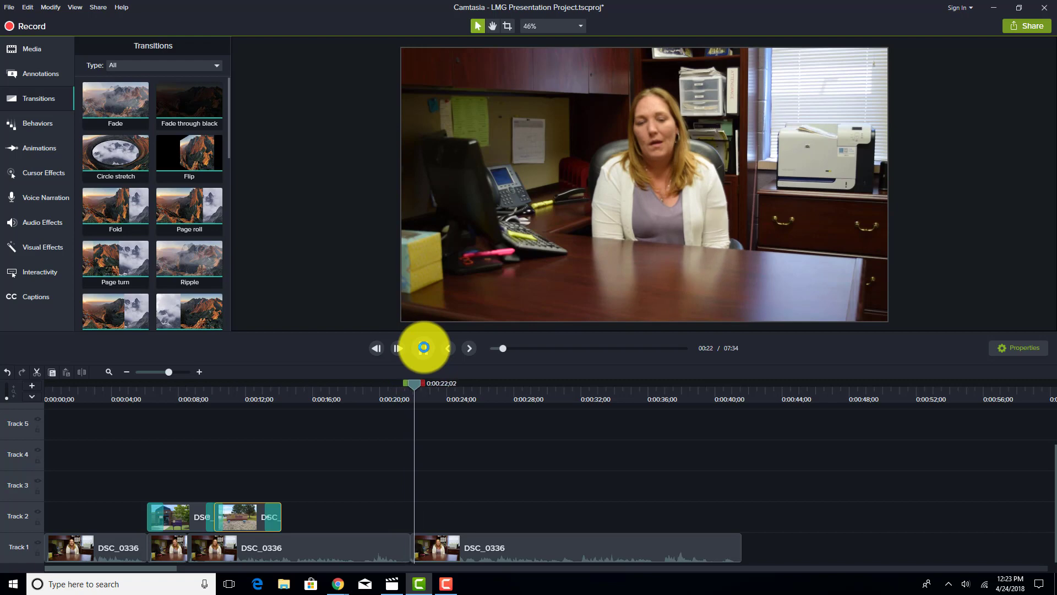
left_click(424, 347)
left_click_drag(433, 384, 381, 391)
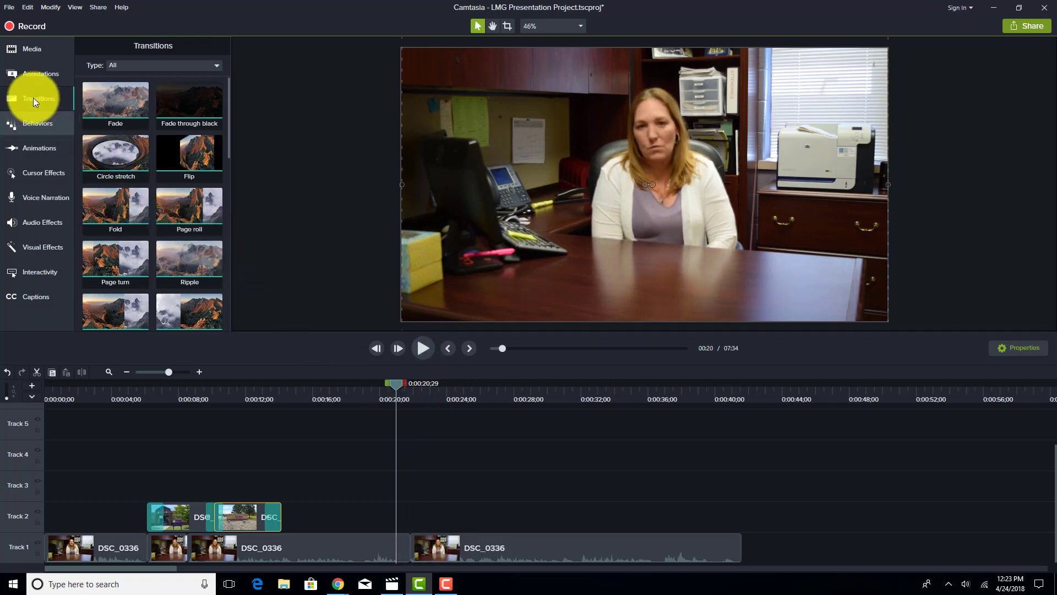
Place 038.JPG, 013.JPG, DSC_0089.JPG and the 13653488_1230... image consecutively on Track 2, starting above the last interview clip's start
left_click(28, 48)
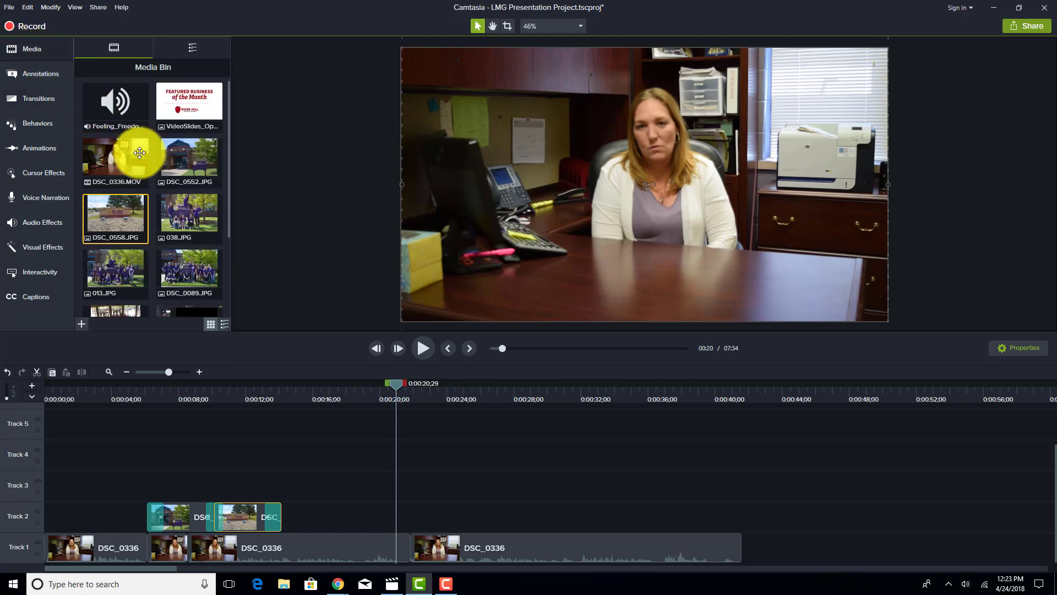
left_click(197, 212, "ctrl")
left_click_drag(197, 212, 414, 523)
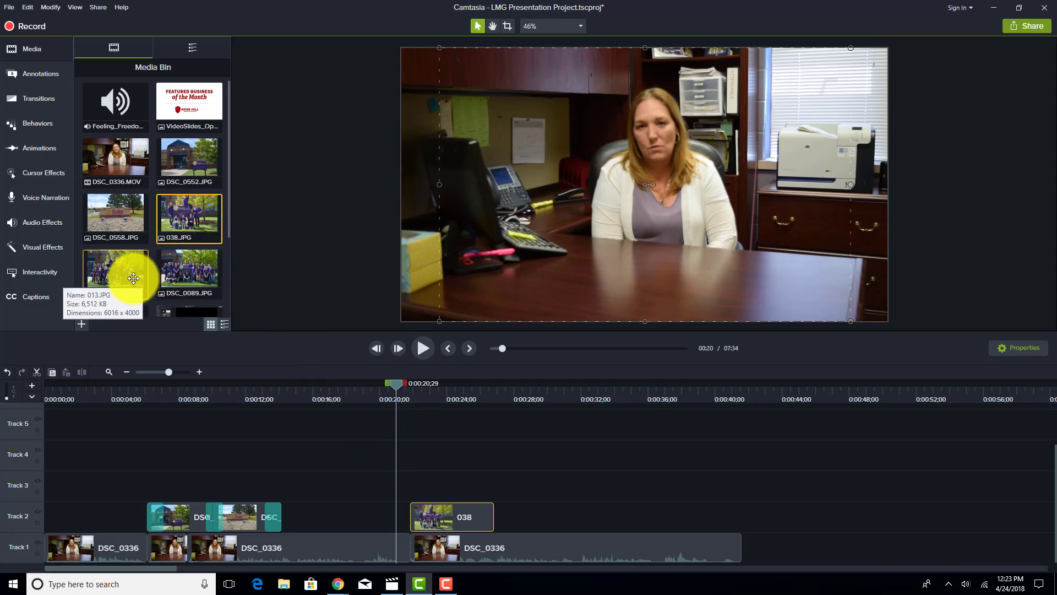
left_click_drag(133, 278, 503, 515)
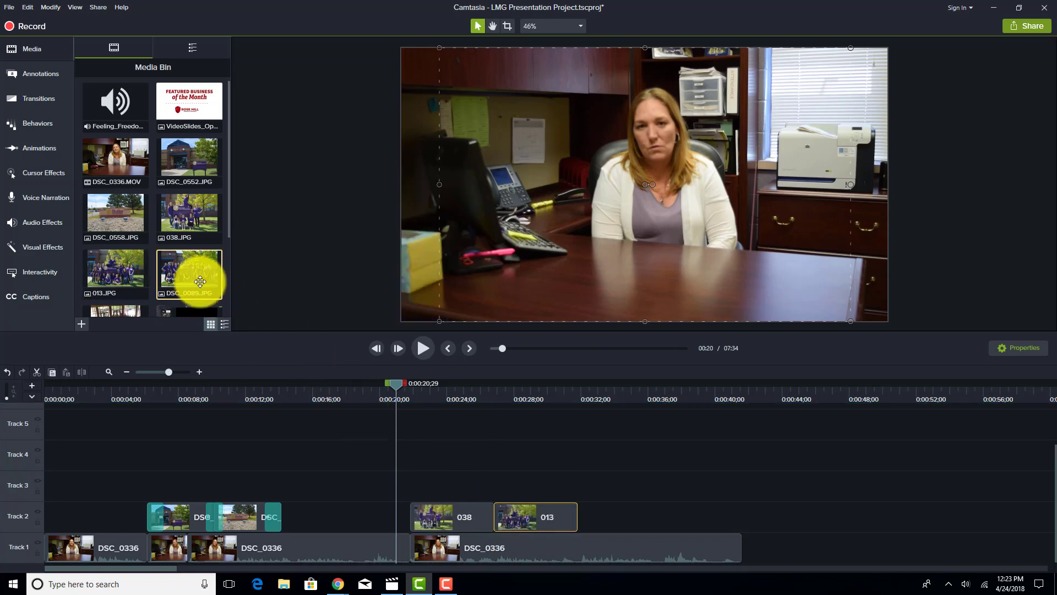
left_click_drag(200, 282, 589, 521)
scroll(143, 275, "down", 1)
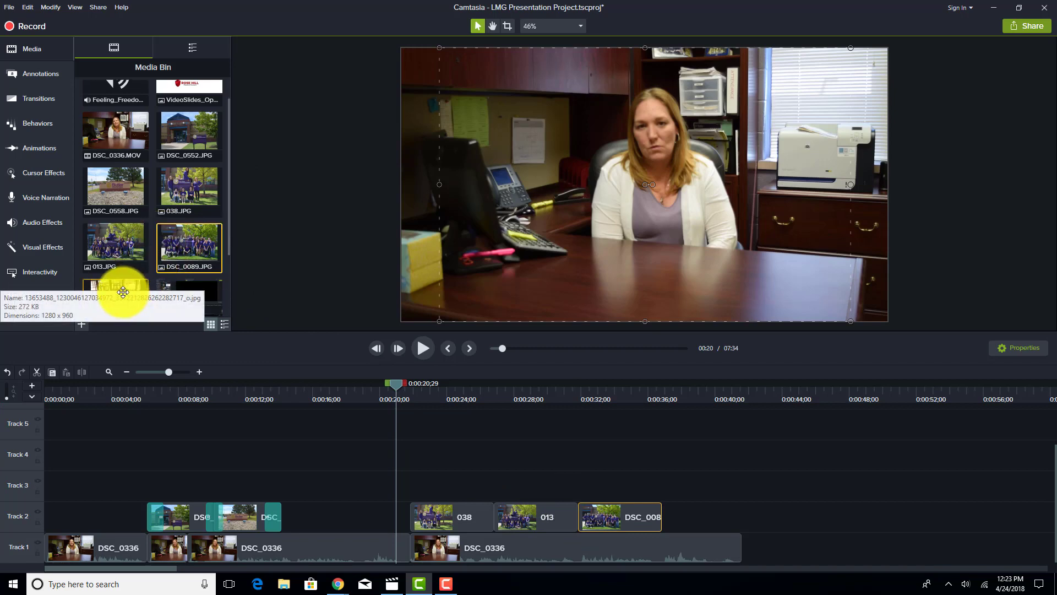
left_click_drag(123, 292, 657, 515)
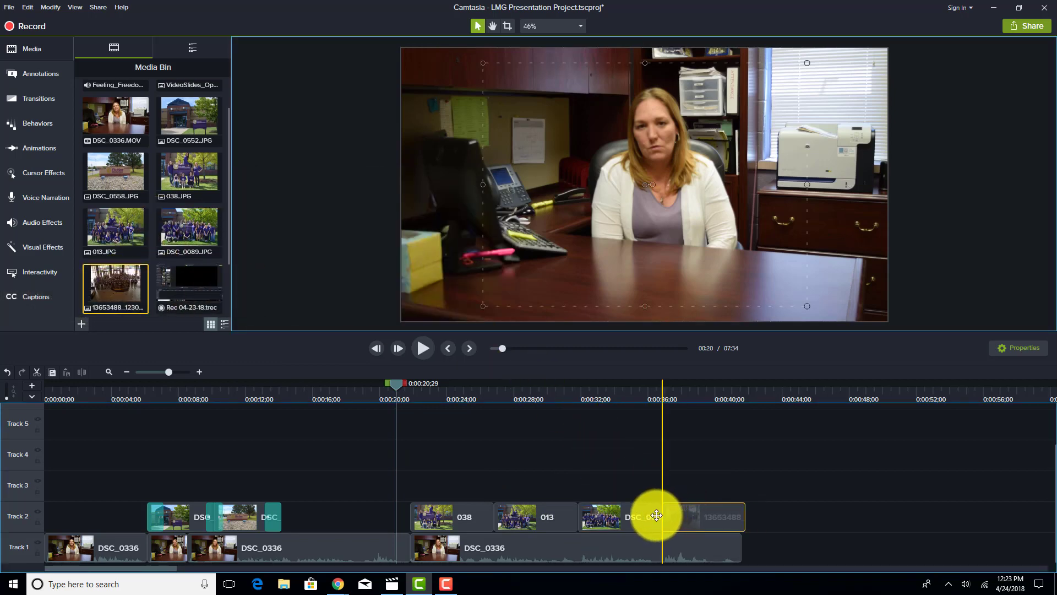
Set the durations of the 038 and 013 images on Track 2 to 4 seconds each
right_click(469, 513)
left_click(391, 467)
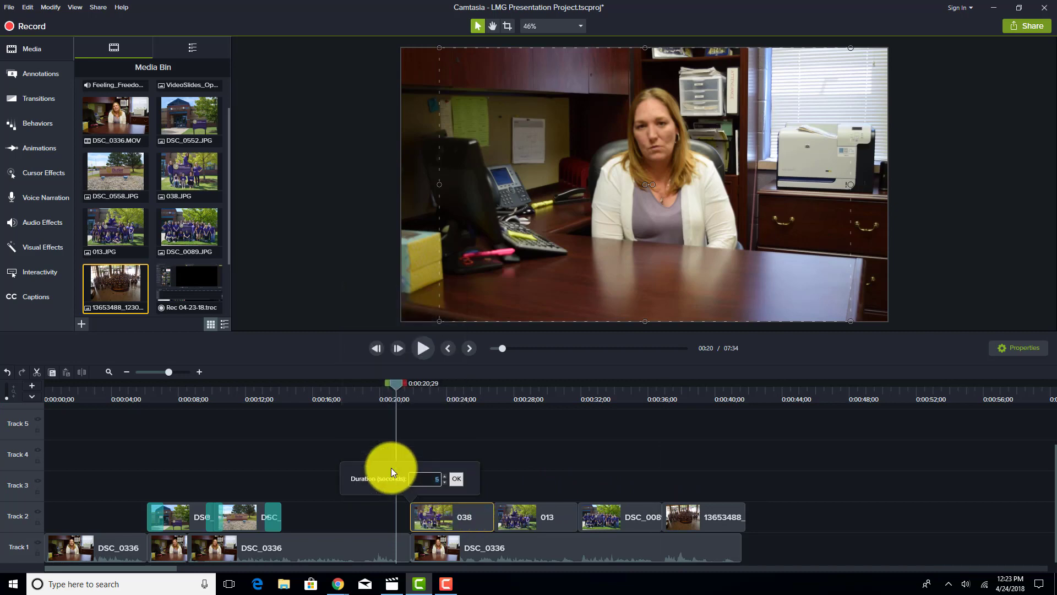
type("4")
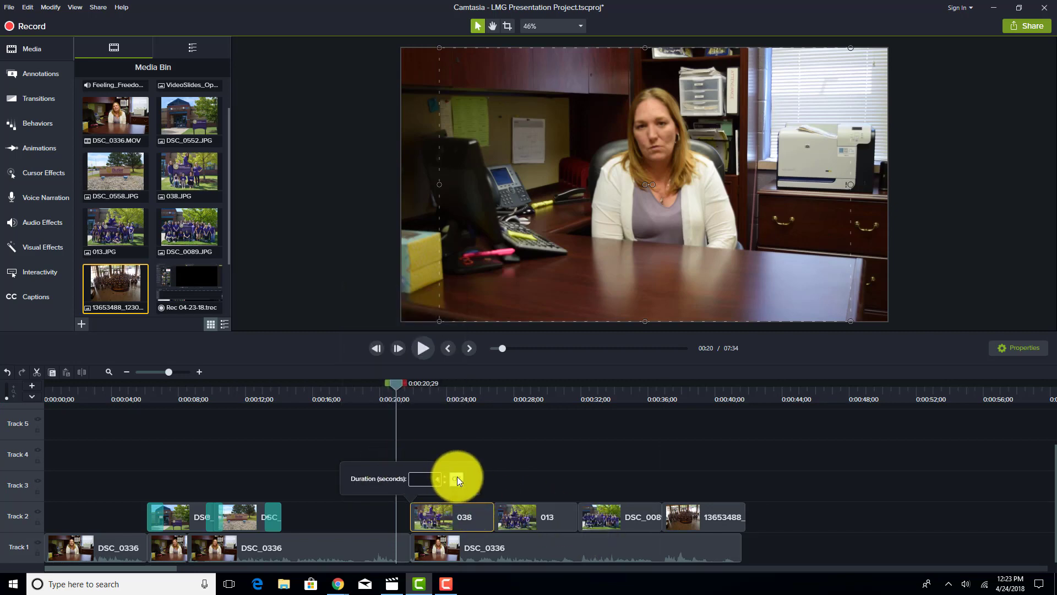
left_click(456, 478)
right_click(523, 512)
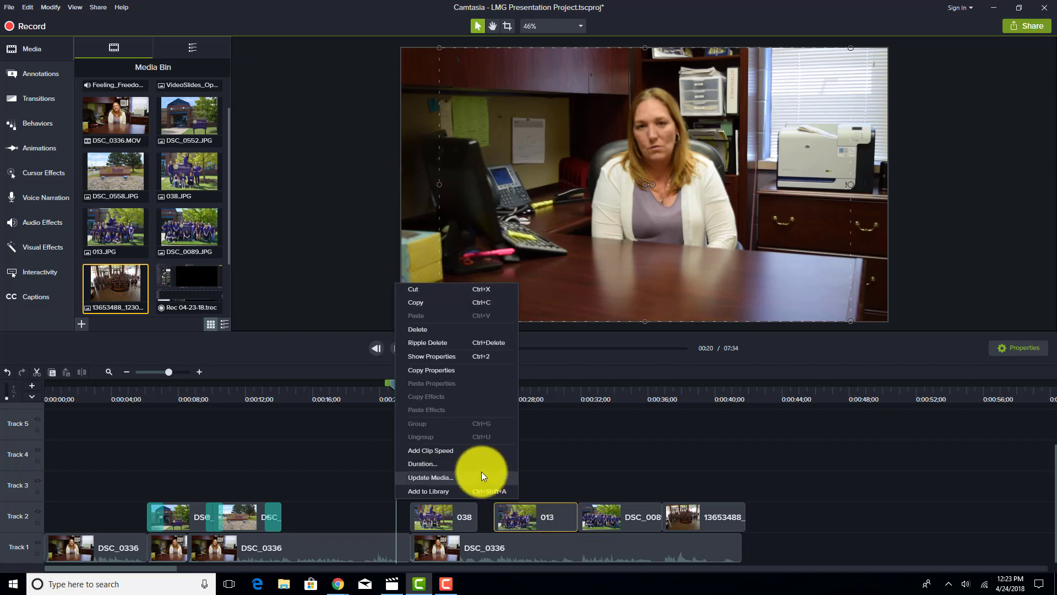
left_click(469, 465)
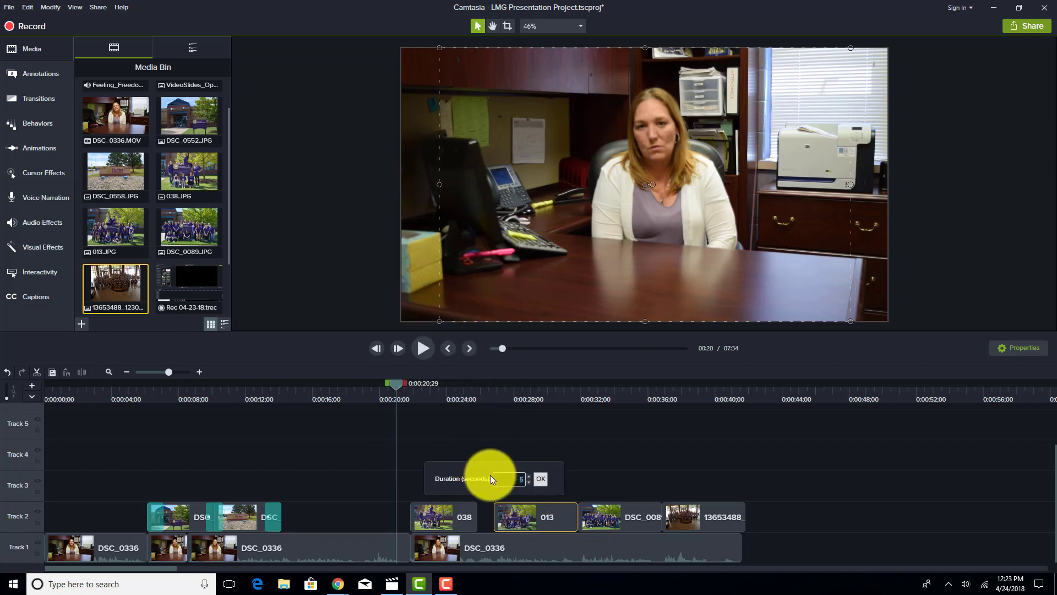
left_click(539, 478)
Set the durations of the DSC_0089 and 13653488_1230... images on Track 2 to 4 seconds each
right_click(614, 507)
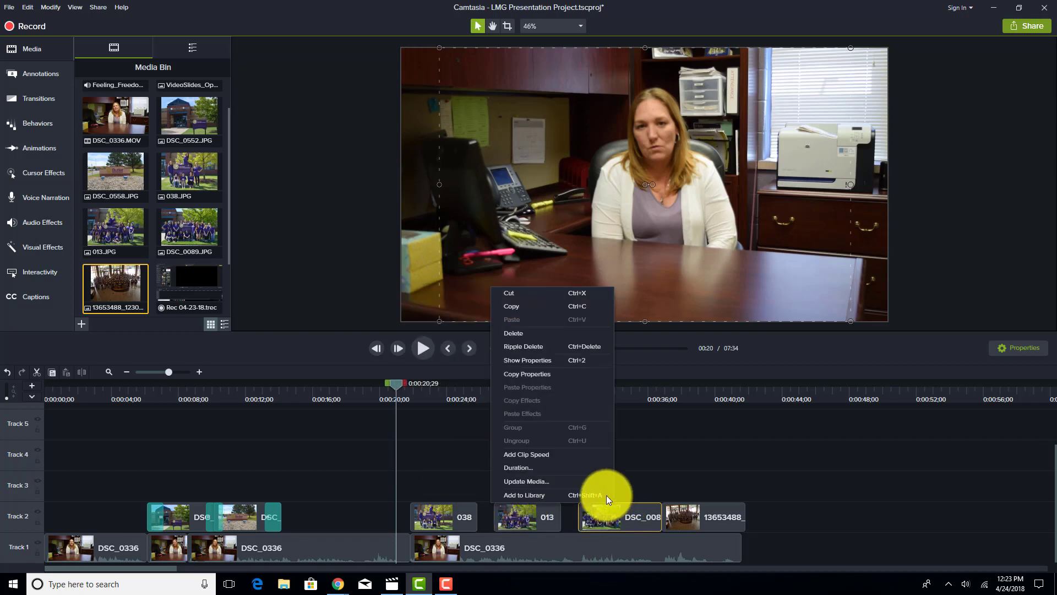
left_click(569, 472)
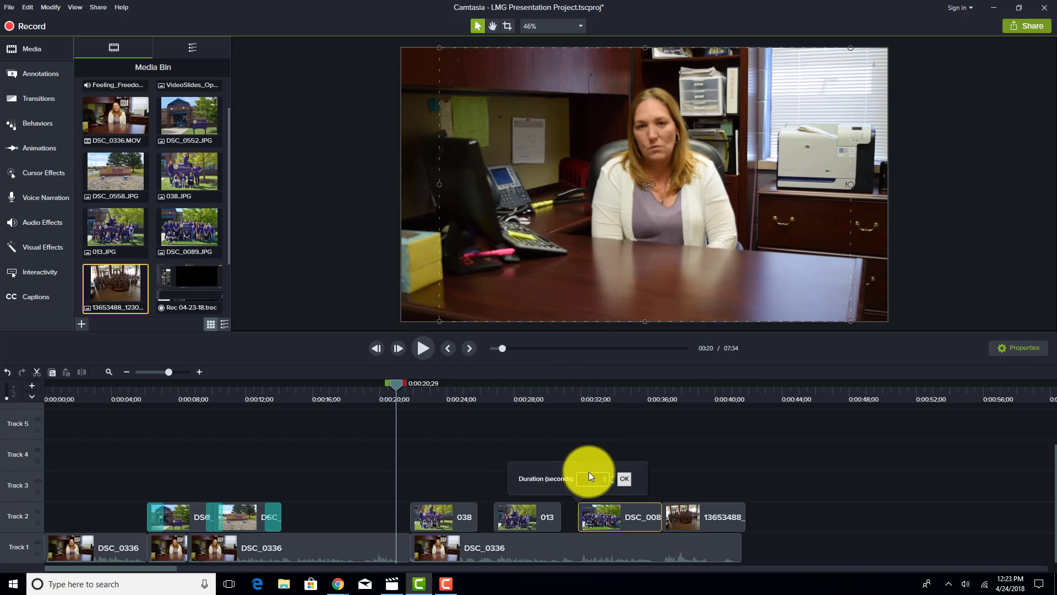
left_click(623, 477)
right_click(685, 506)
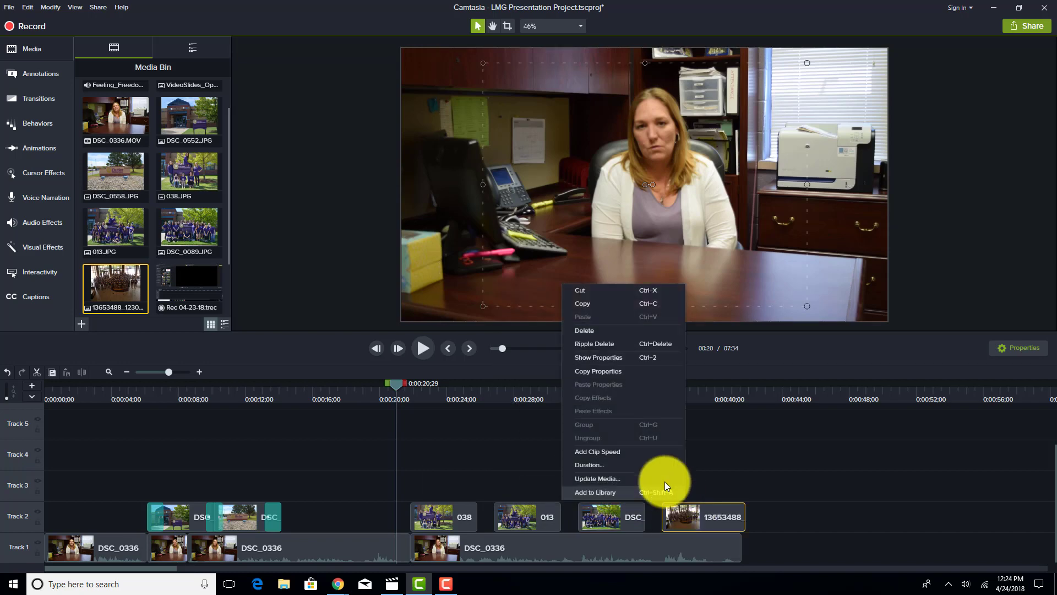
left_click(640, 464)
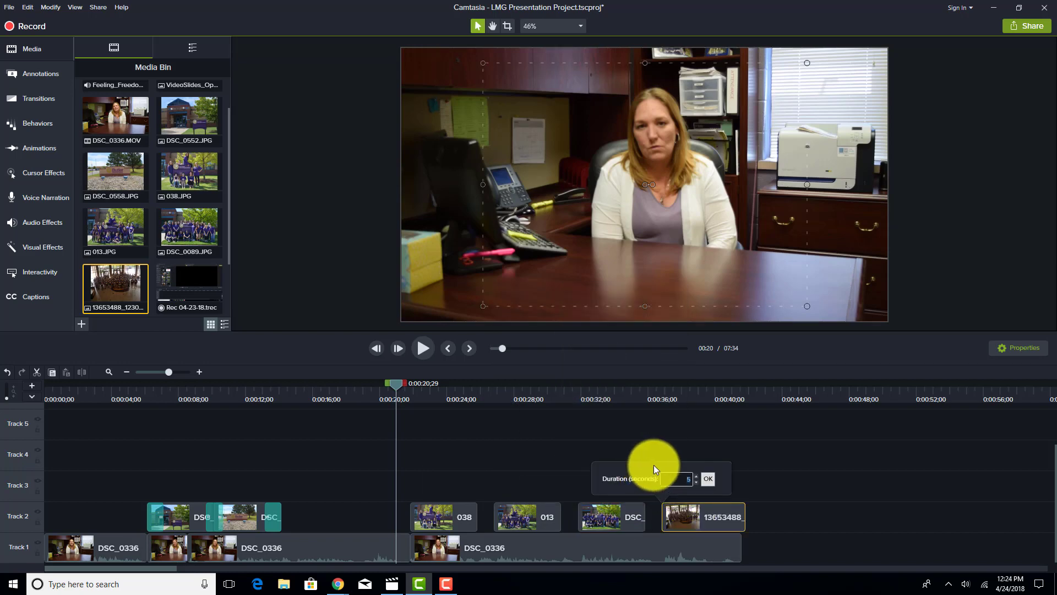
left_click(709, 481)
Close the gaps between the four new Track 2 images so they run back to back, and select all four
mouse_move(562, 507)
left_mouse_down()
mouse_move(538, 512)
mouse_move(577, 503)
left_mouse_up()
left_click(594, 512)
left_click_drag(676, 509, 626, 514)
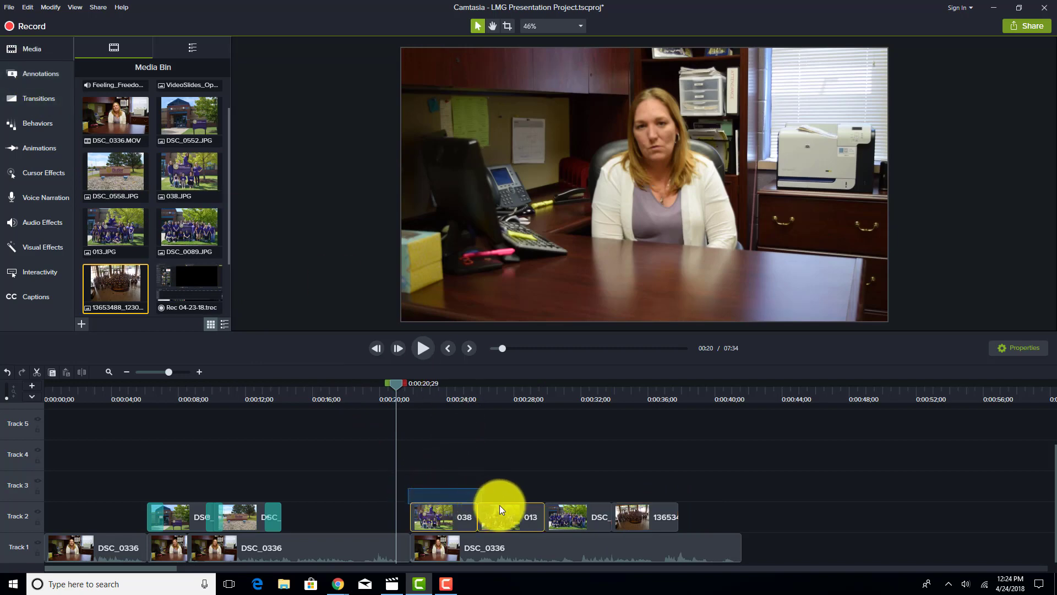
left_click_drag(627, 515, 626, 515)
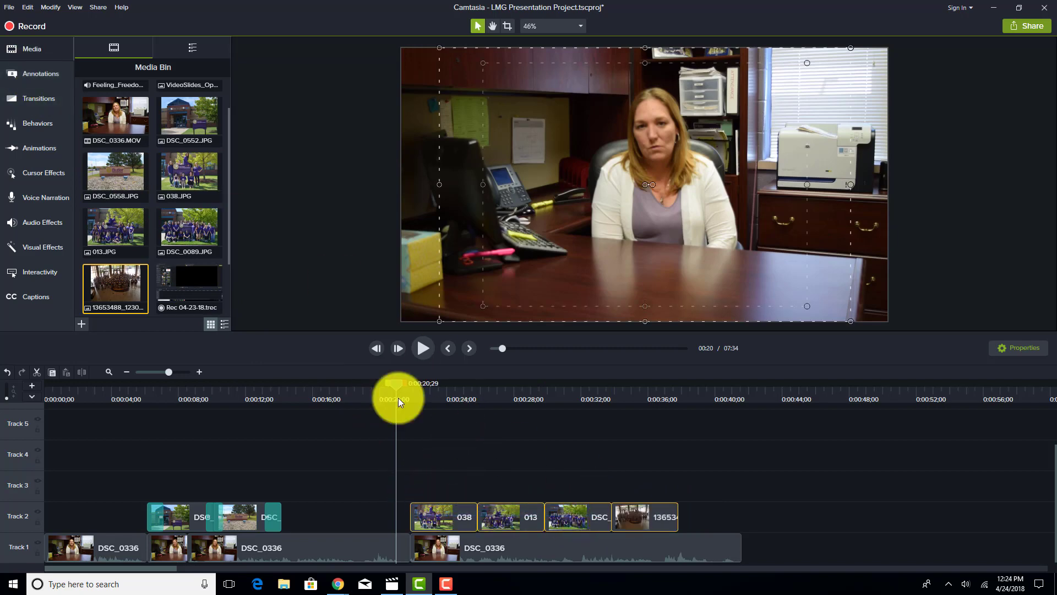
Add Fade transitions at the start, joins and end of the four new Track 2 images and preview them from 0:00:22;05
left_click(39, 102)
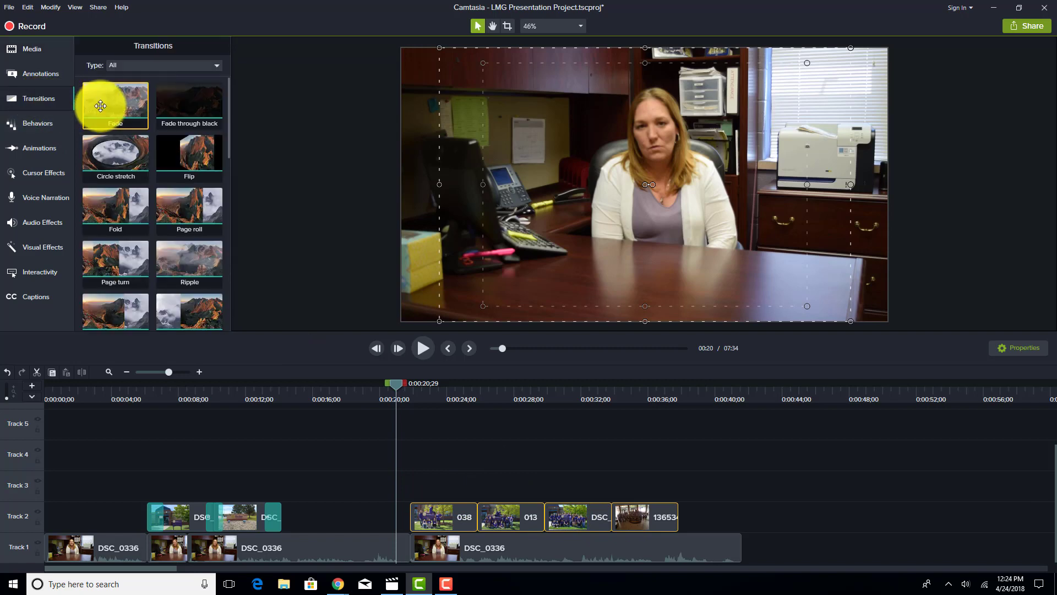
left_click_drag(99, 104, 488, 502)
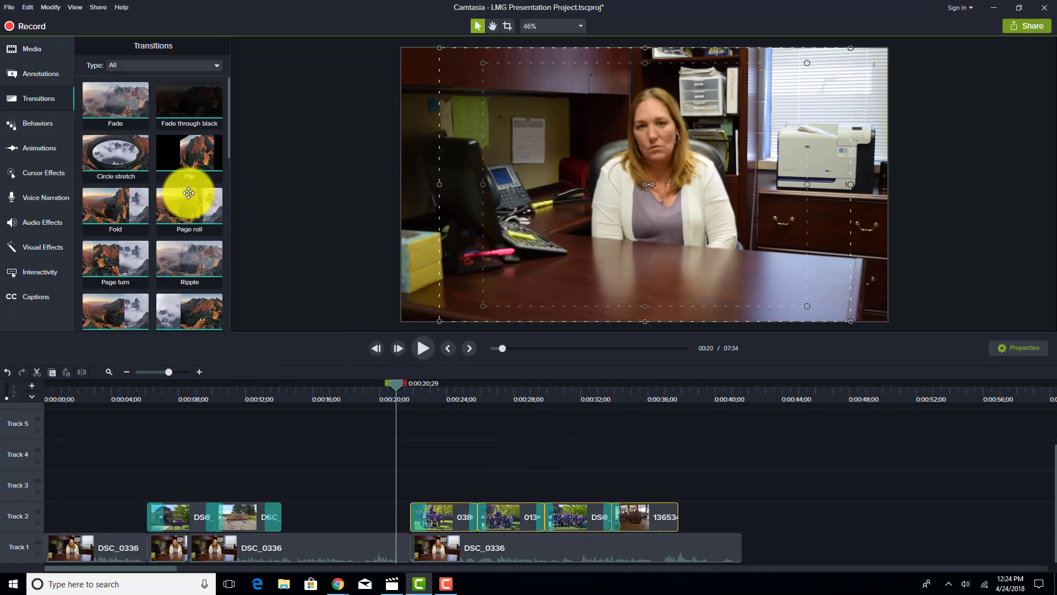
left_click_drag(111, 111, 668, 509)
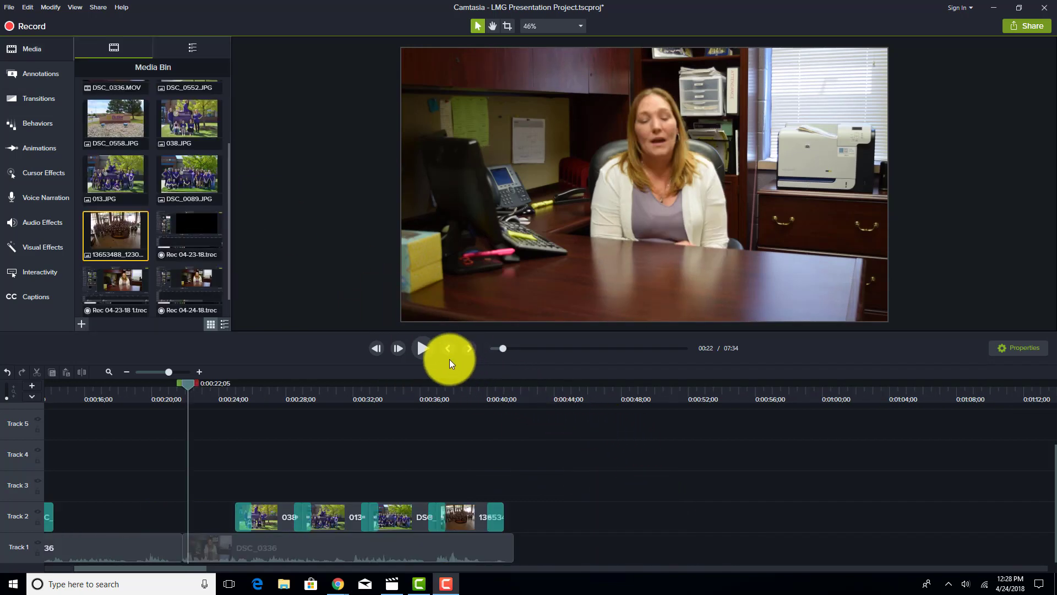
left_click(423, 348)
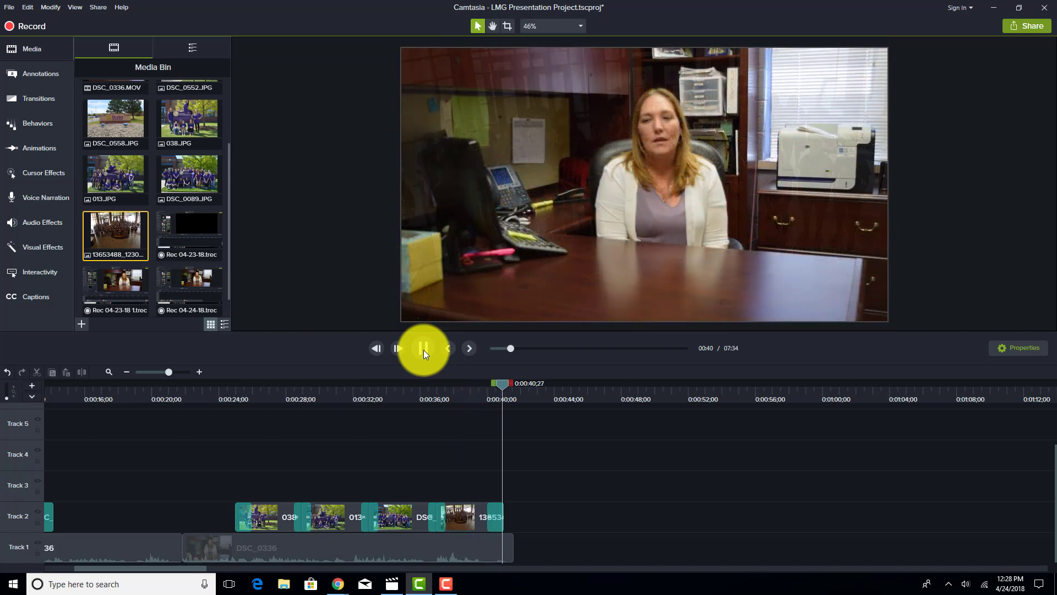
left_click(423, 348)
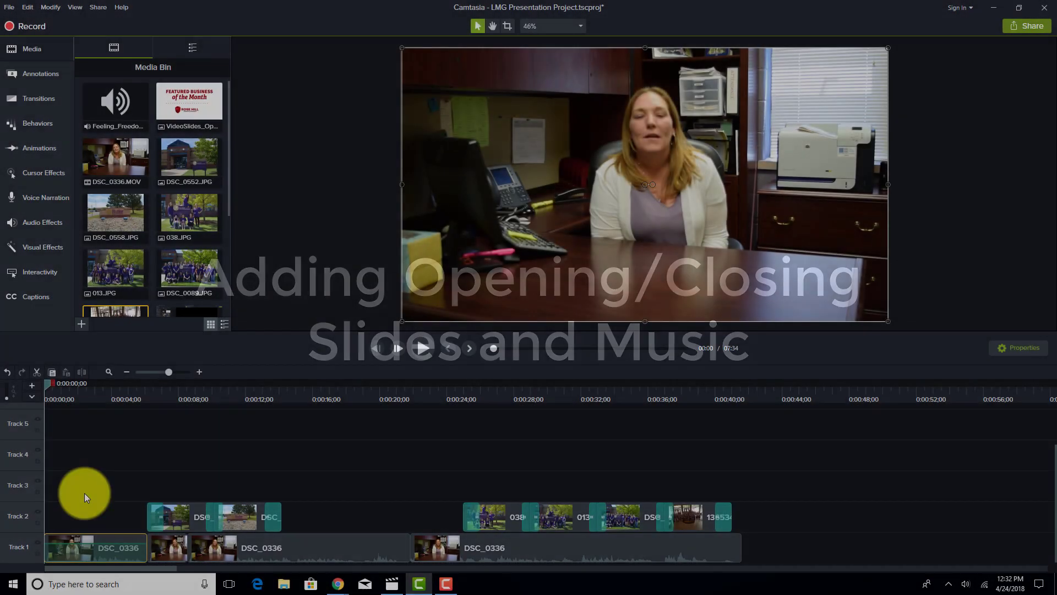
Move all interview clips and images up one track, and place the Feeling_Freedom audio on Track 1 at 0:00:00;00
left_click_drag(84, 493, 786, 592)
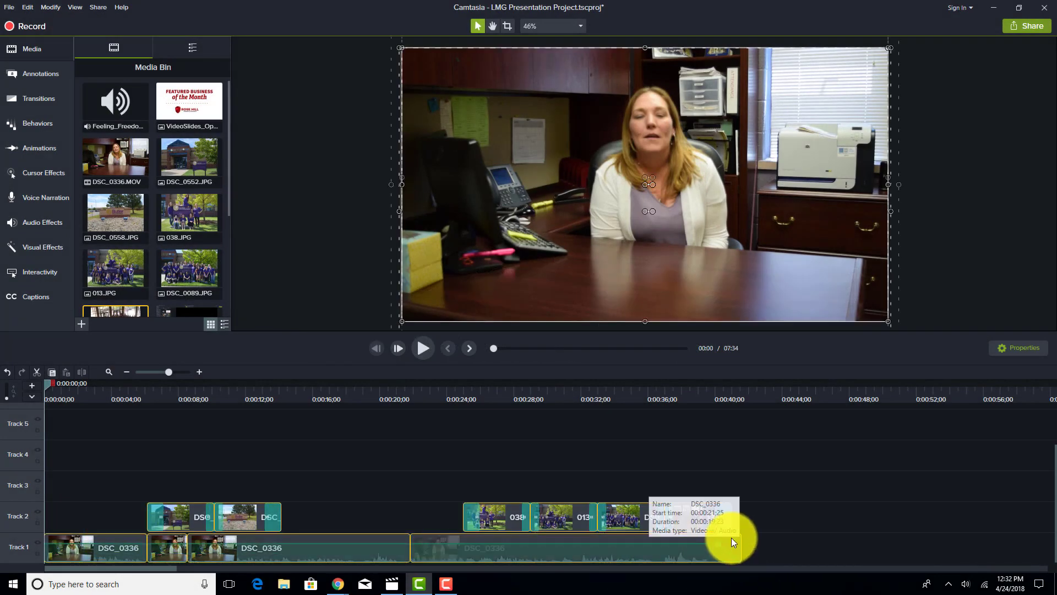
left_click_drag(731, 537, 717, 507)
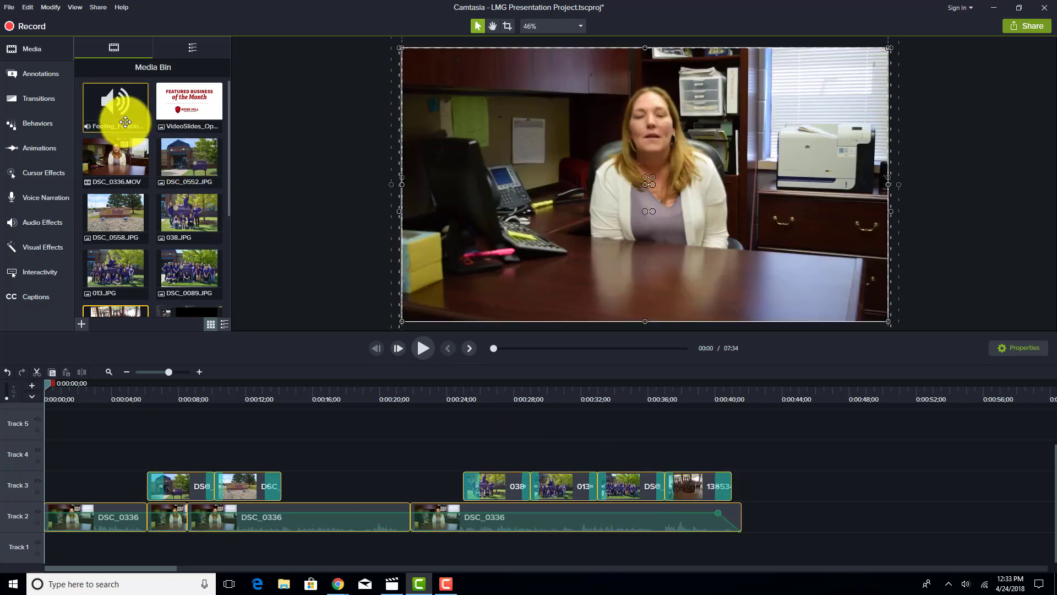
left_click_drag(113, 108, 34, 557)
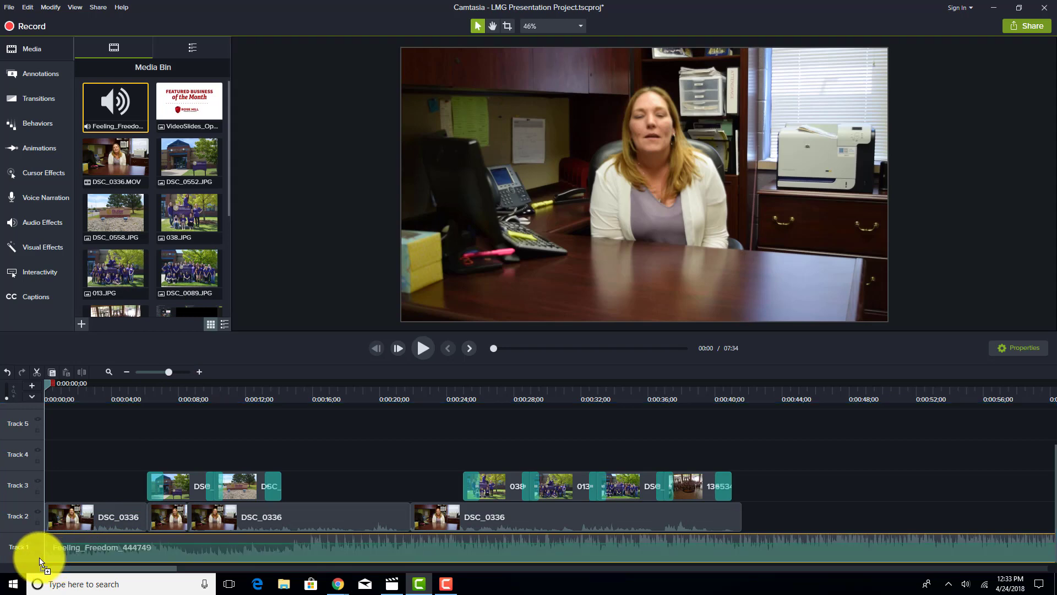
Lower the Feeling_Freedom volume on Track 1 well below the interview's, previewing the mix from 0:00:00;00 before and after
left_click(430, 342)
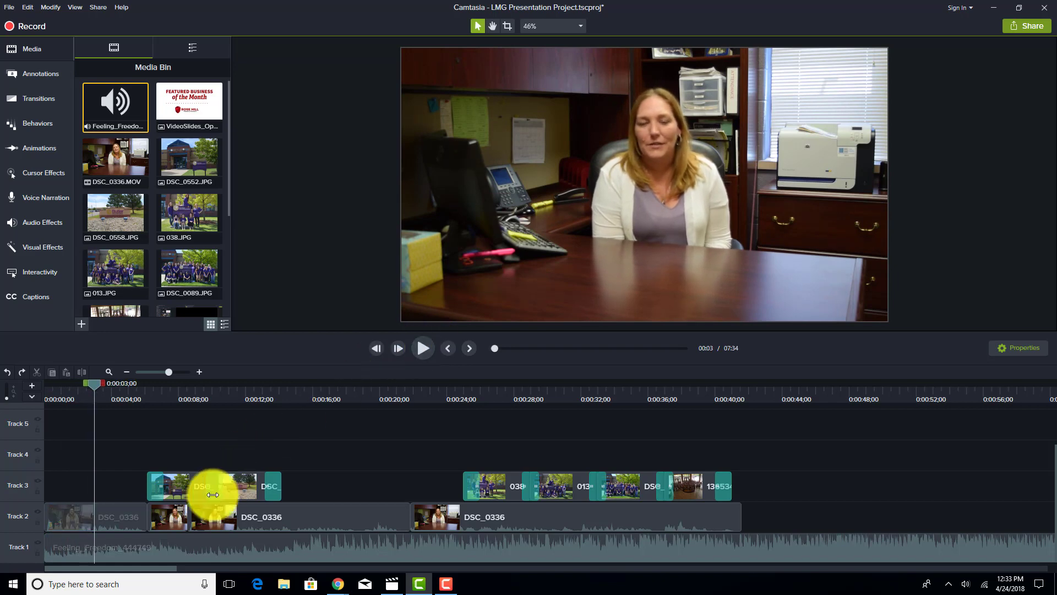
left_click_drag(93, 385, 44, 386)
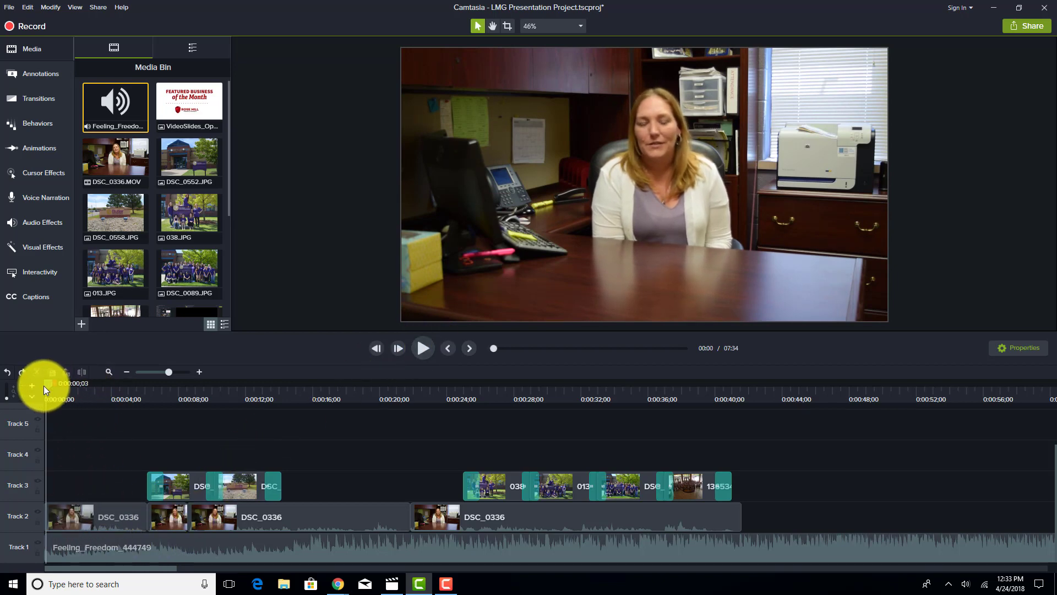
left_click(132, 553)
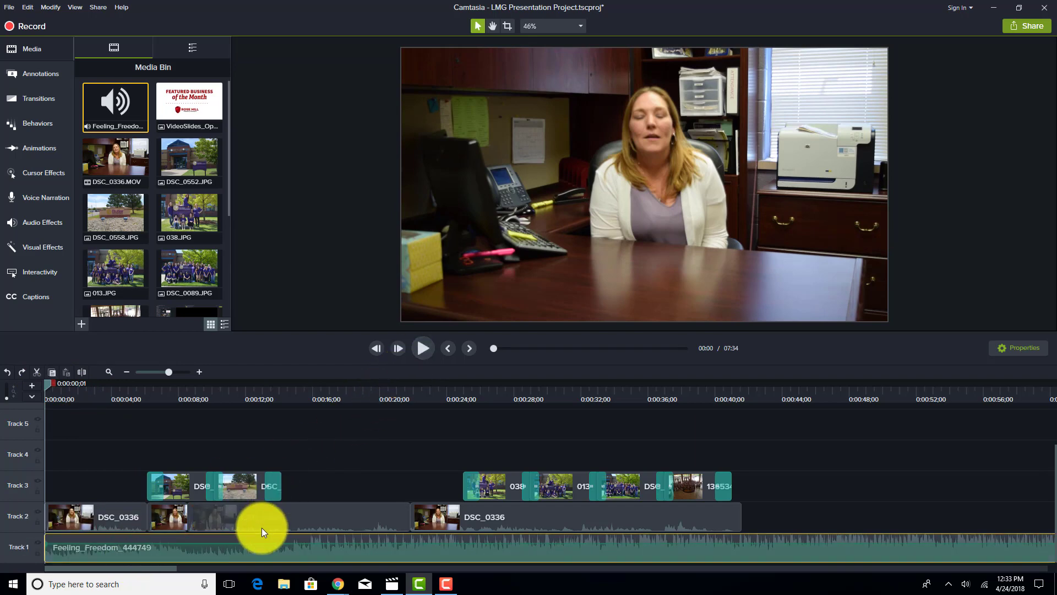
left_click_drag(258, 544, 260, 557)
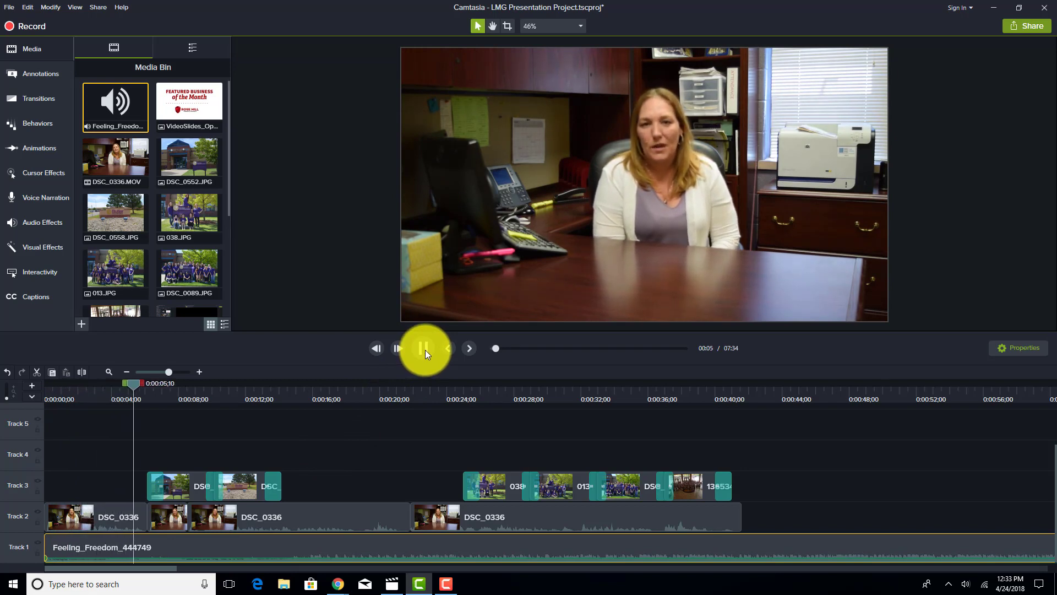
left_click_drag(139, 382, 33, 399)
Fine-tune the Feeling_Freedom volume to a faint background level and preview it under the interview from the start
left_click(197, 374)
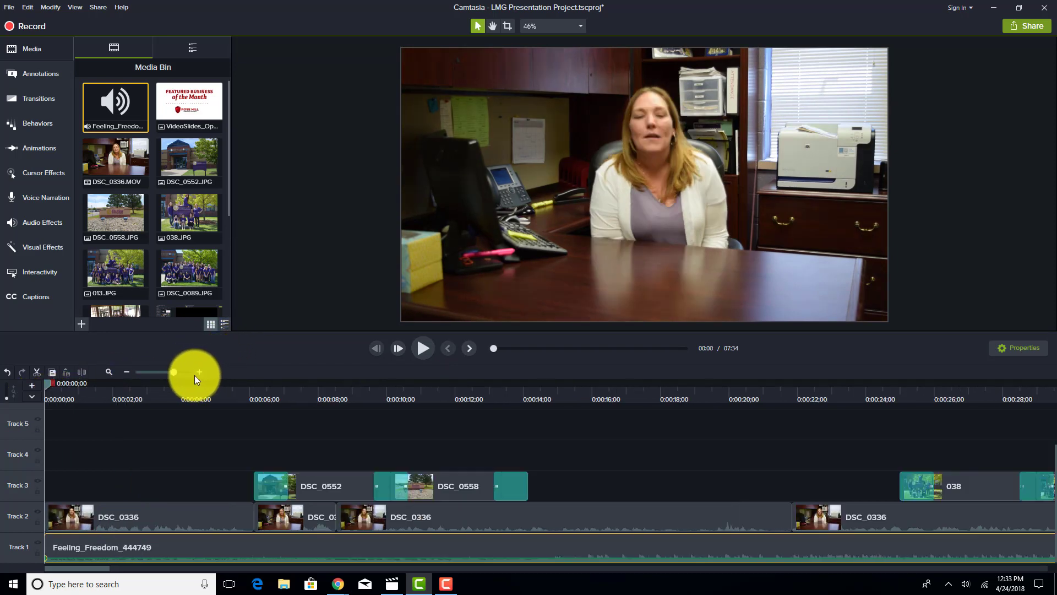
left_click(199, 373)
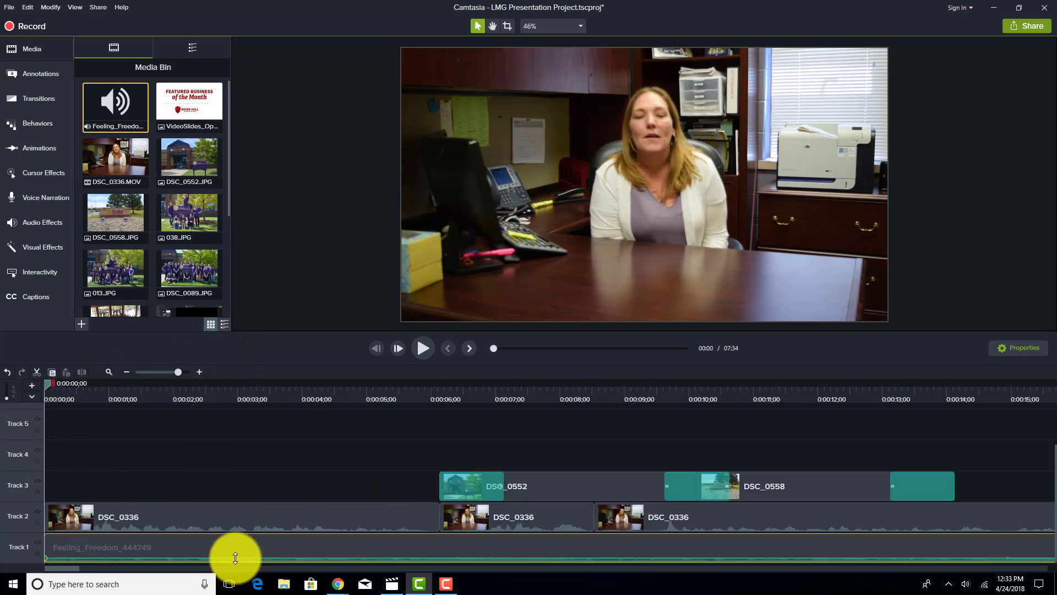
left_click_drag(235, 559, 240, 543)
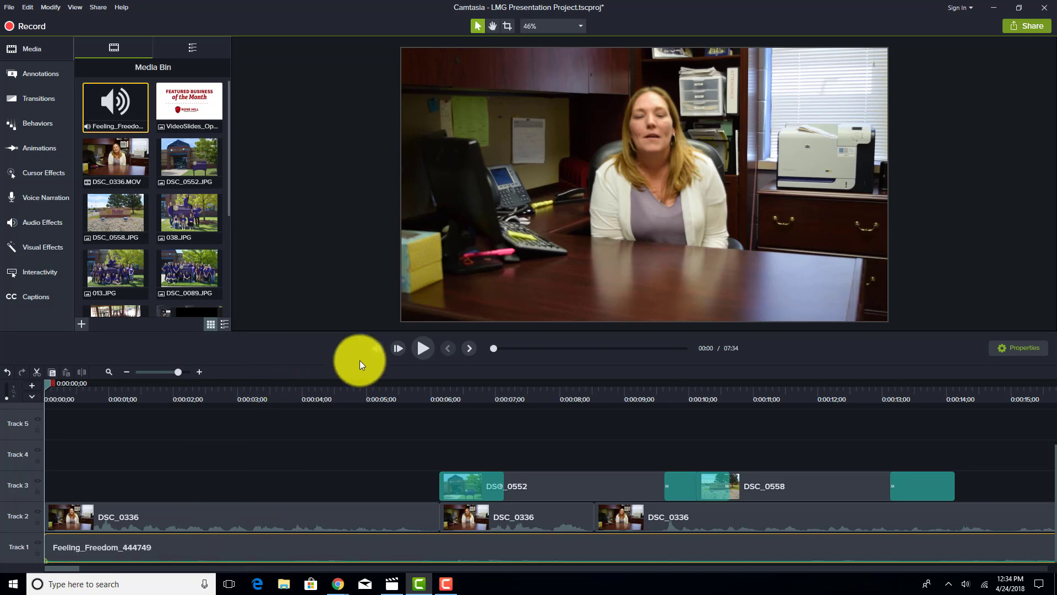
left_click(425, 349)
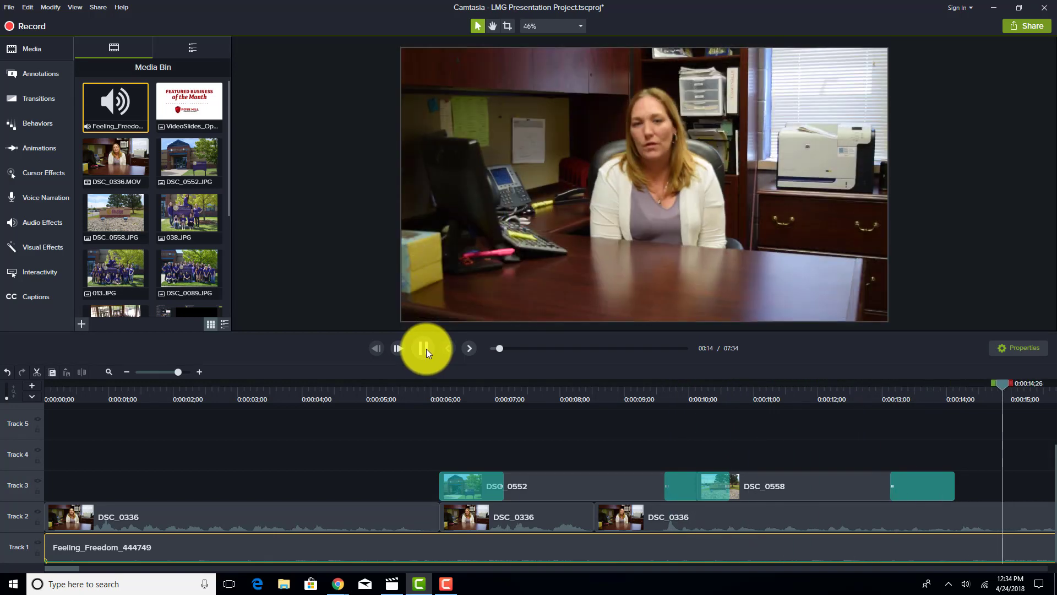
left_click(427, 348)
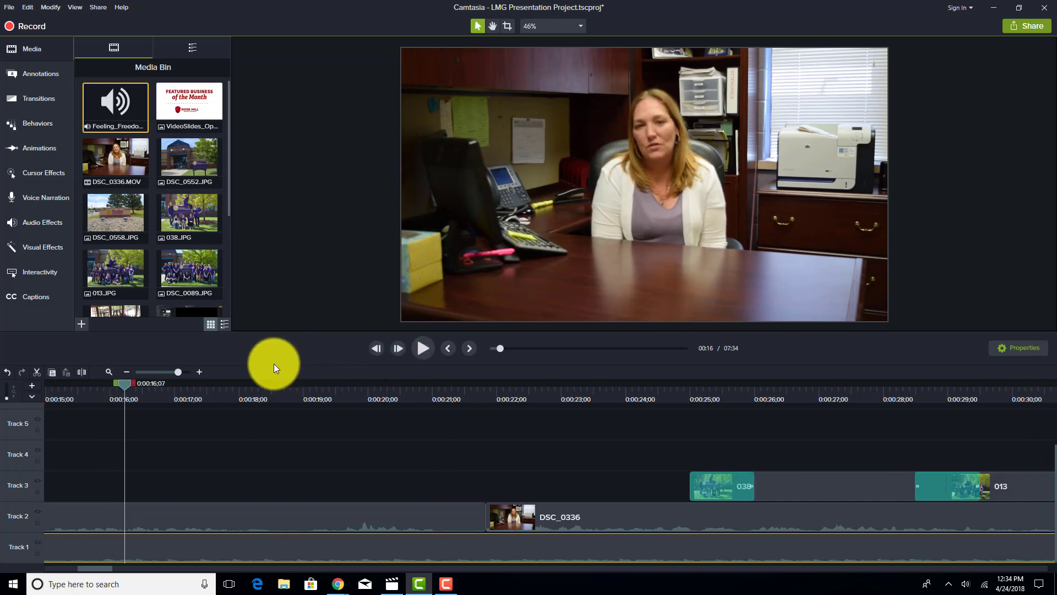
Shift all clips on Tracks 2 and 3 about 5 seconds later and place the VideoSlides_Opening slide at the start of Track 2
left_click(125, 373)
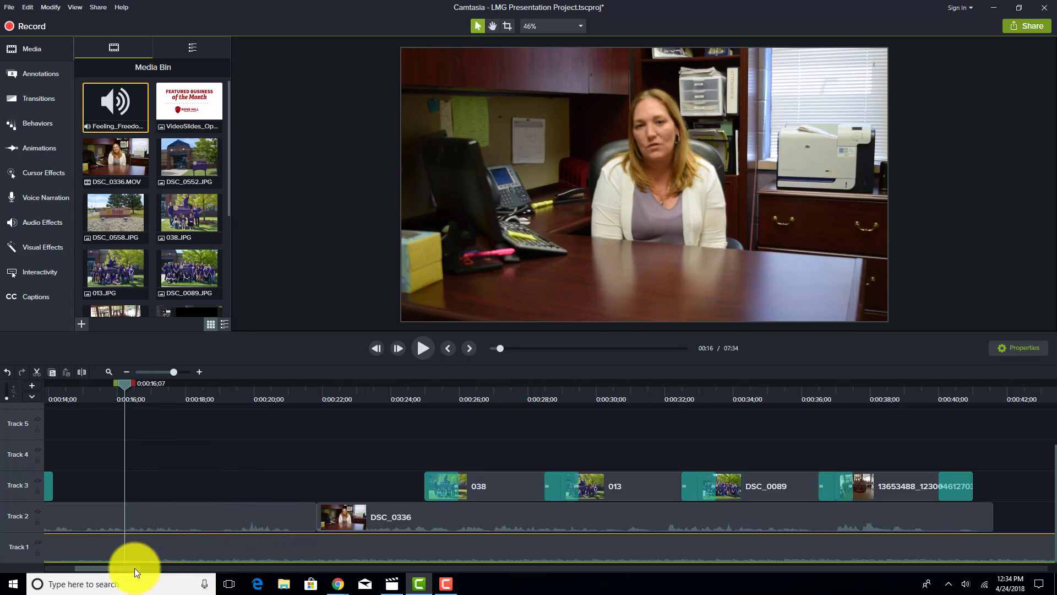
left_click_drag(135, 567, 77, 567)
left_click(126, 373)
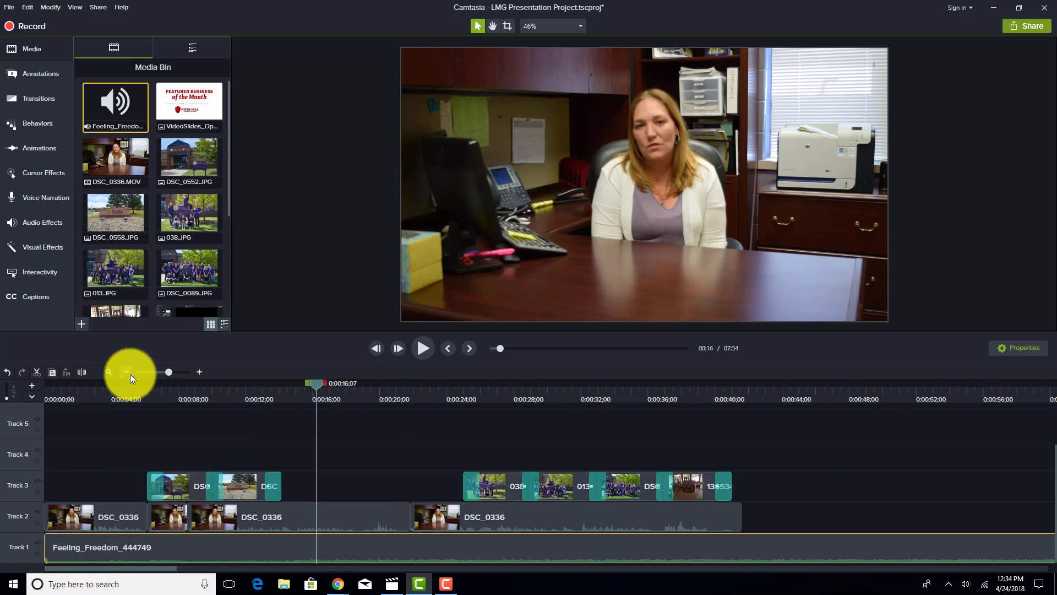
left_click_drag(75, 431, 739, 527)
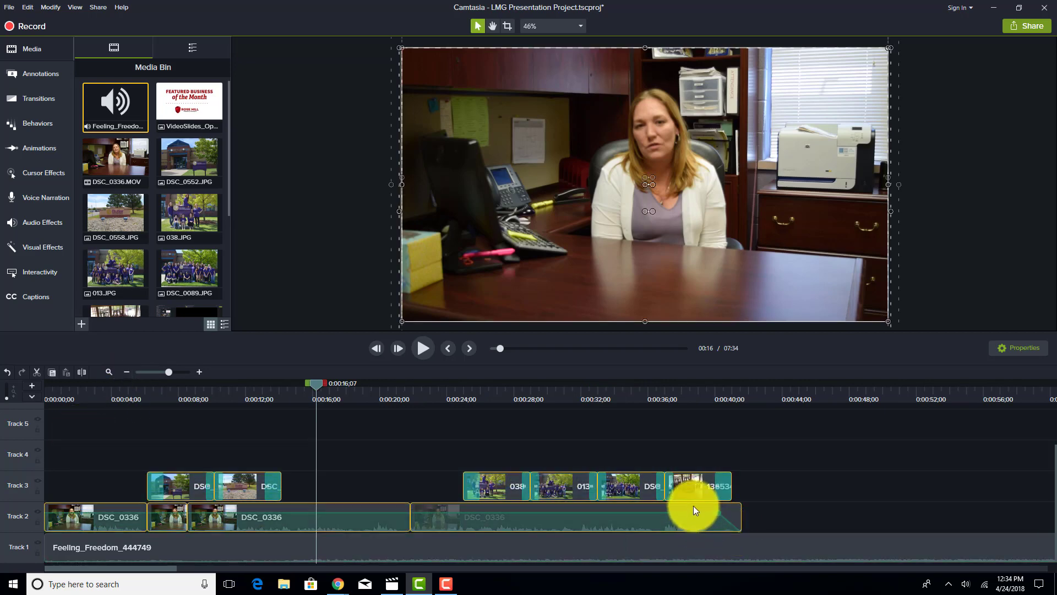
left_click_drag(691, 494, 778, 494)
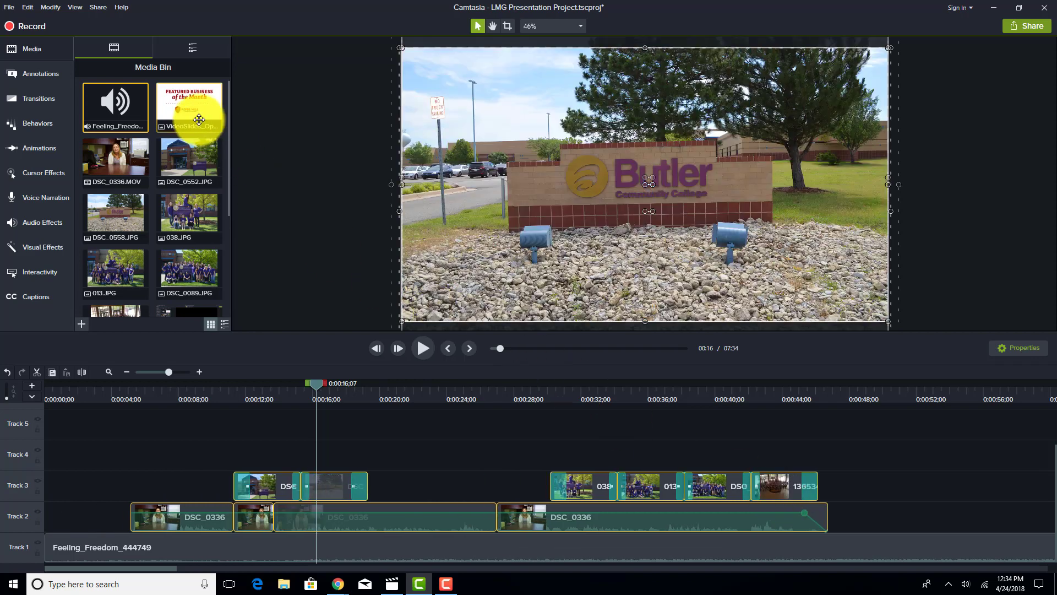
left_click_drag(198, 117, 39, 524)
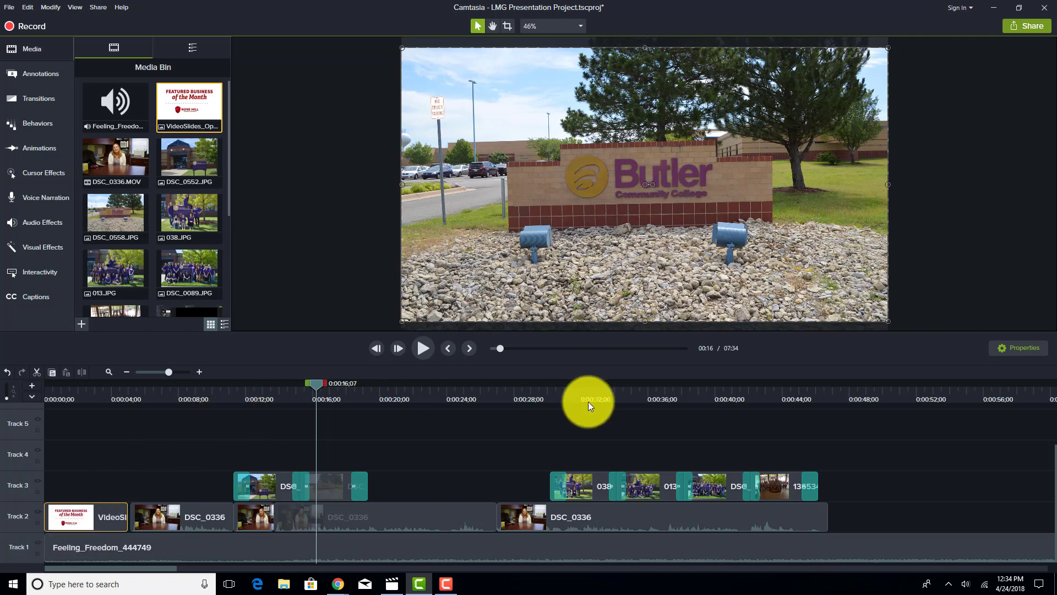
Close the gap after the opening slide by moving all interview clips and images on Tracks 2 and 3 up against it
left_click_drag(845, 504, 160, 455)
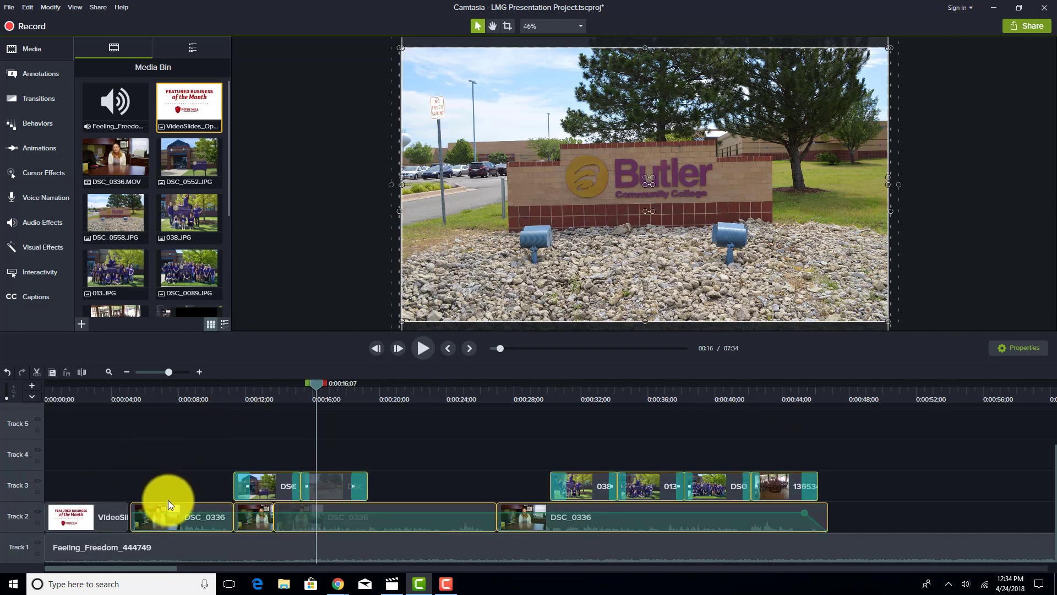
left_click_drag(169, 504, 154, 507)
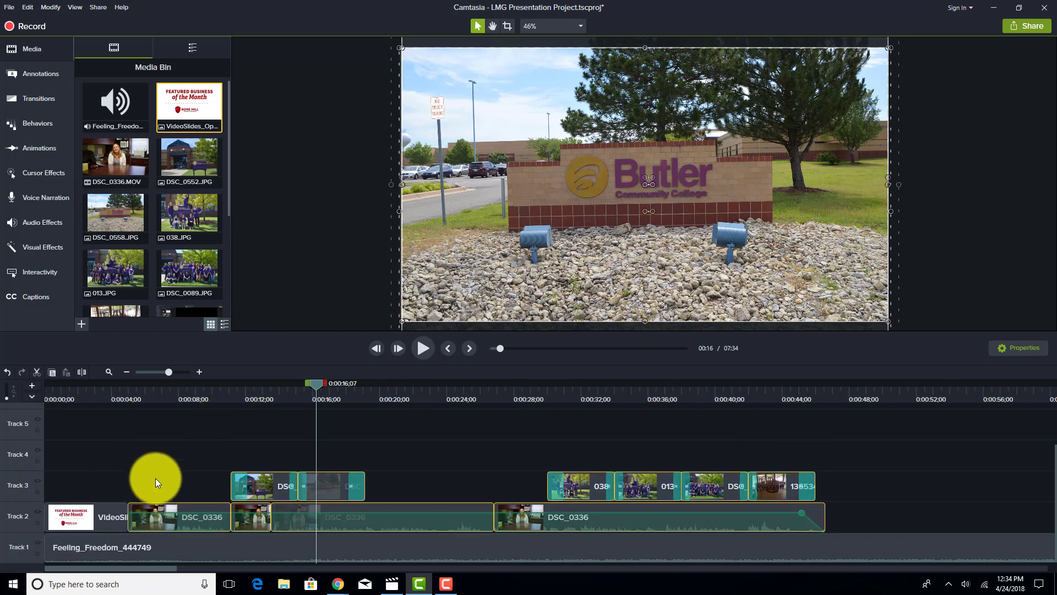
left_click(164, 454)
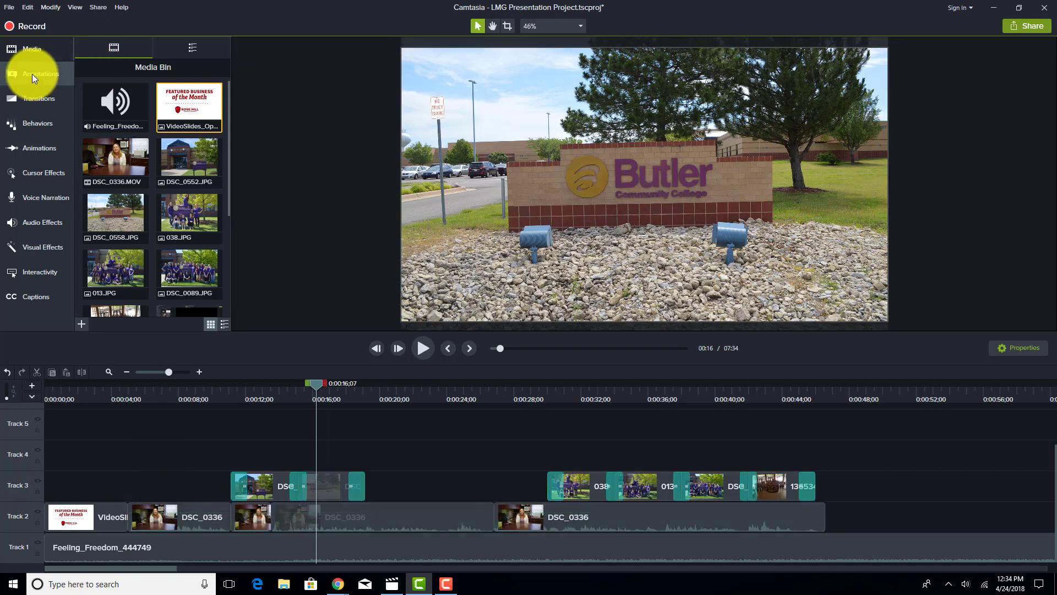
Add a Fade transition between the opening slide and the first DSC_0336 clip on Track 2, and preview it from the start
left_click(41, 103)
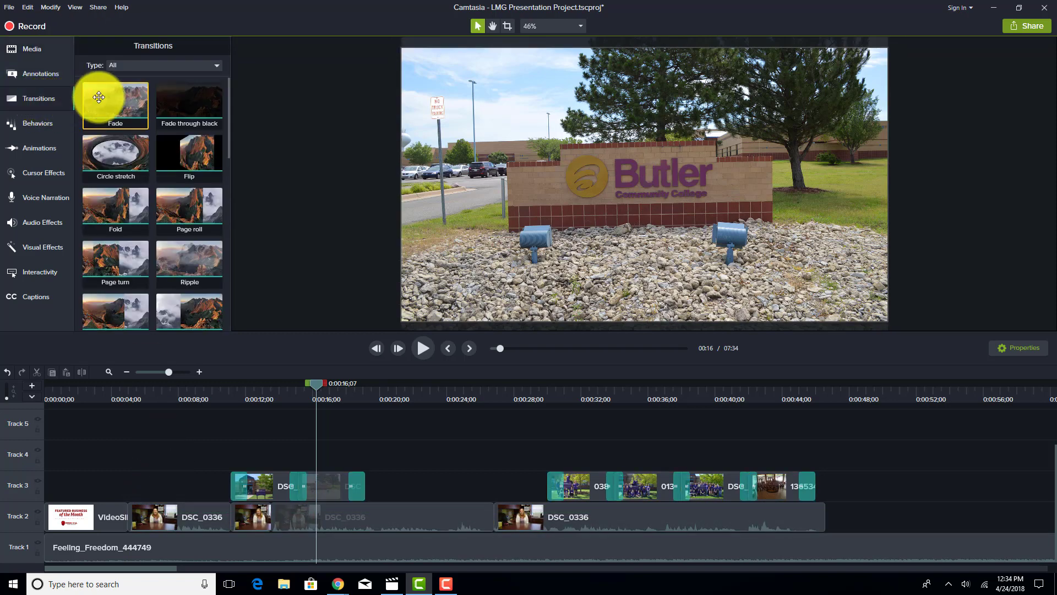
left_click_drag(94, 94, 136, 507)
left_click(65, 392)
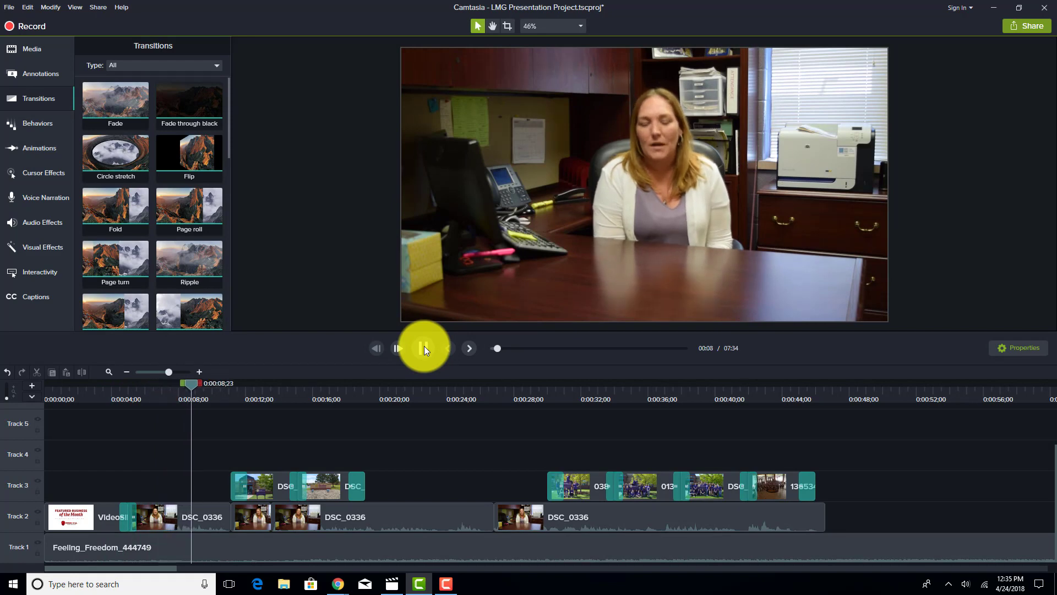
left_click(424, 346)
Split the Feeling_Freedom audio on Track 1 at 0:00:05;00, where the opening slide ends
left_click(172, 397)
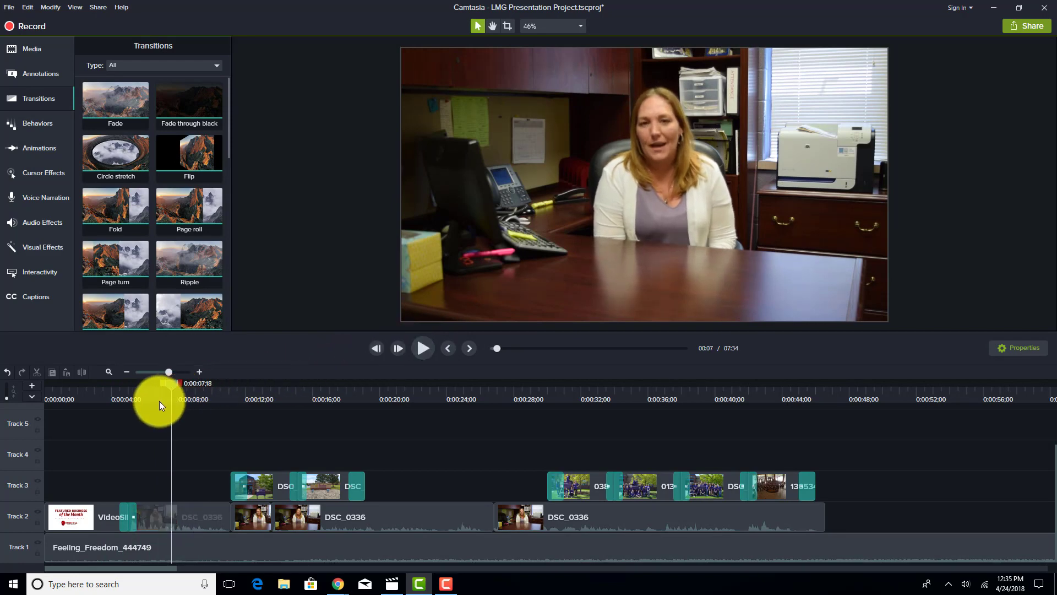
left_click(154, 398)
left_click_drag(147, 392, 131, 391)
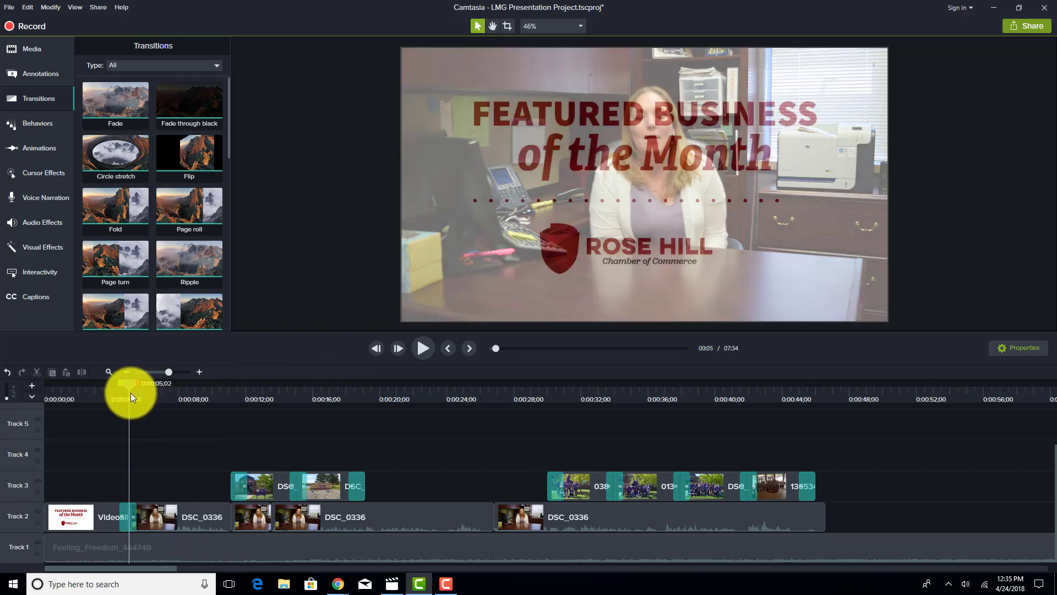
left_click(160, 545)
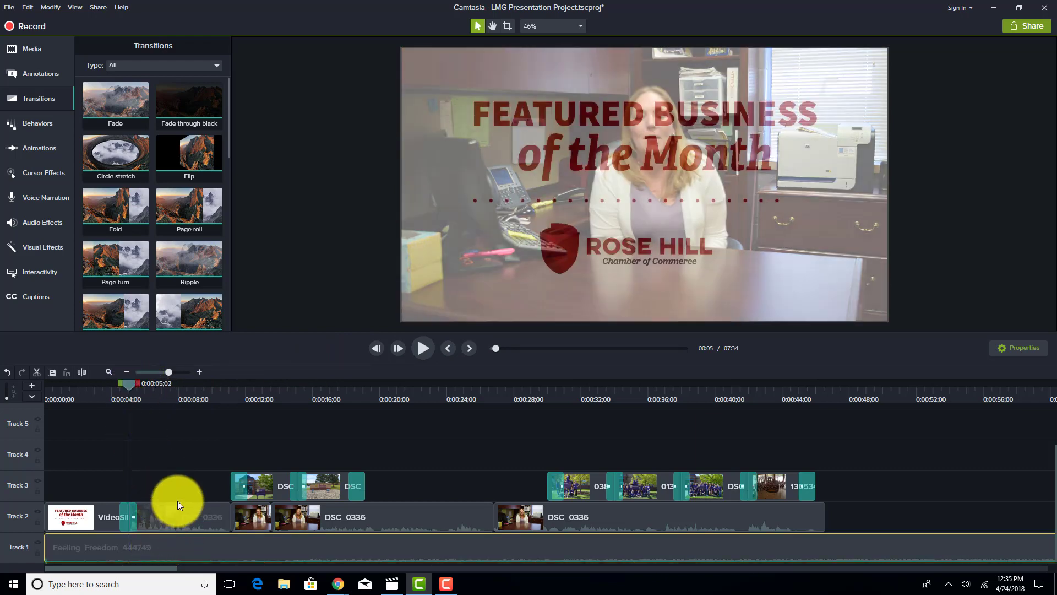
left_click_drag(128, 387, 127, 386)
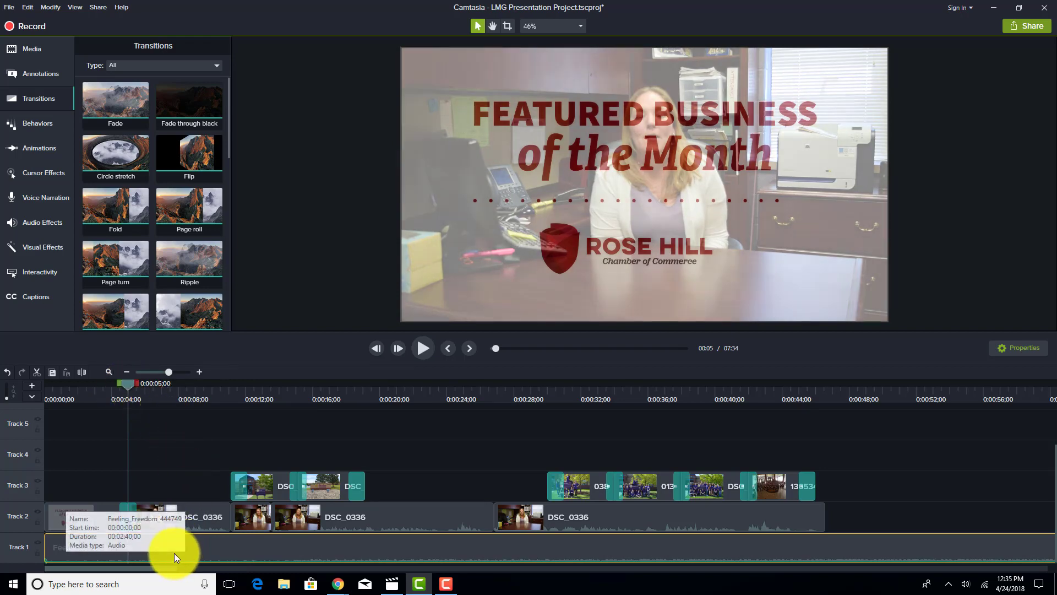
left_click(79, 374)
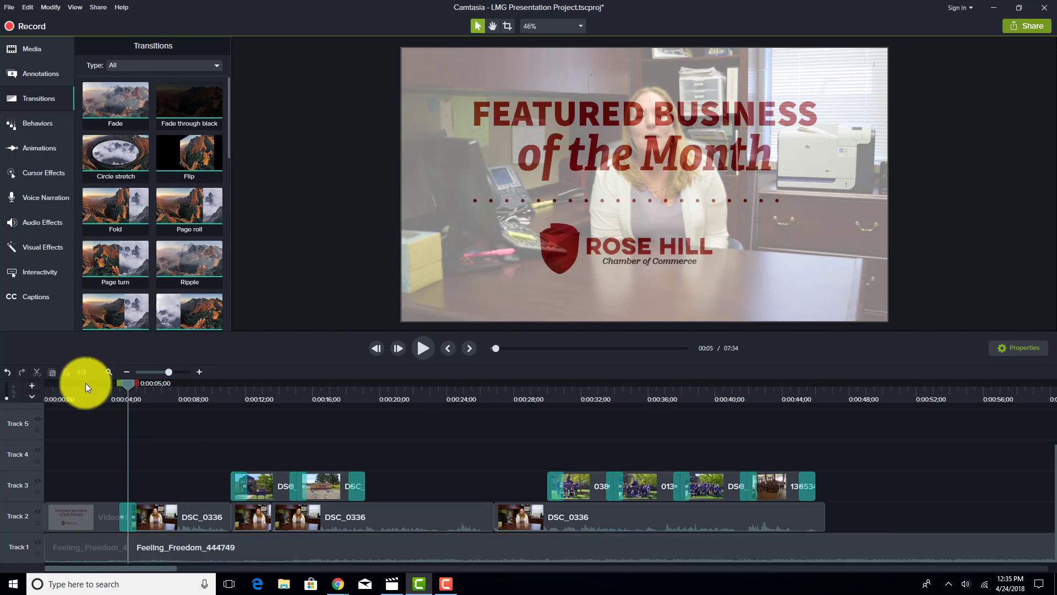
Raise the volume of the Feeling_Freedom segment under the opening slide with a fade-out at its end, and preview from the start
left_click(104, 541)
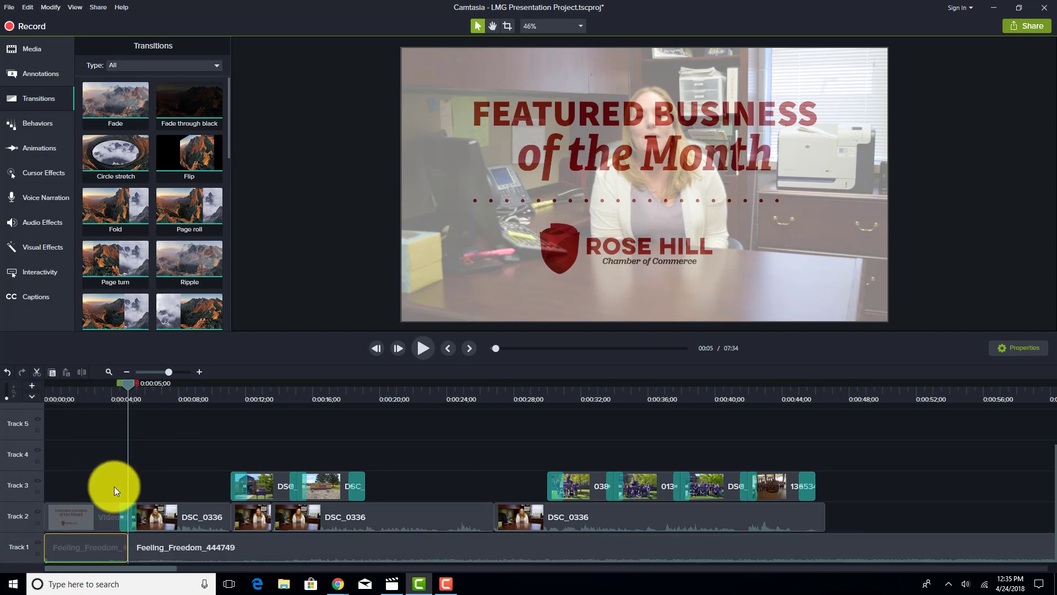
left_click(34, 222)
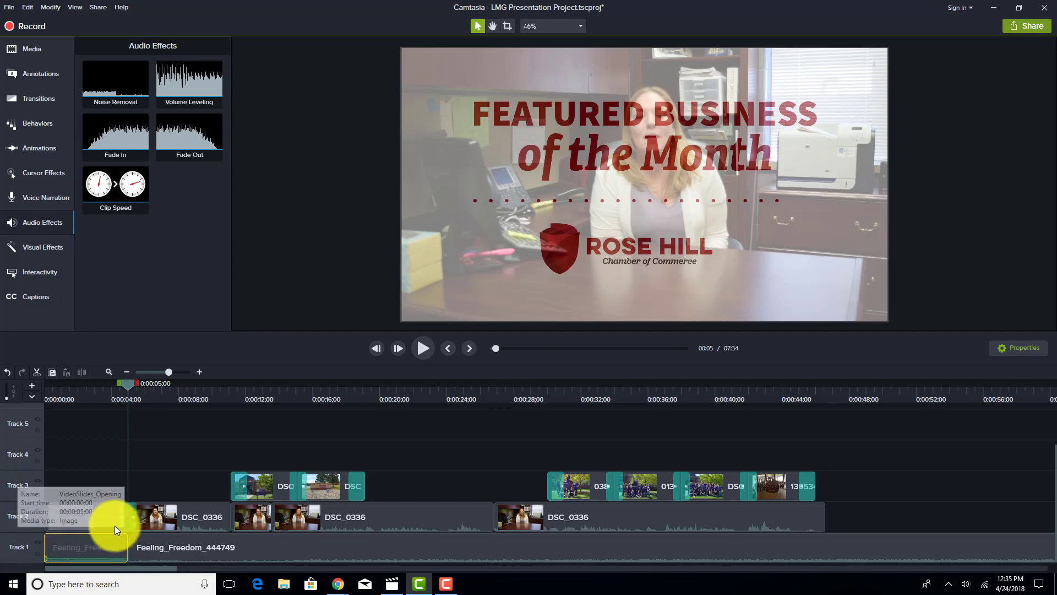
left_click_drag(153, 140, 116, 558)
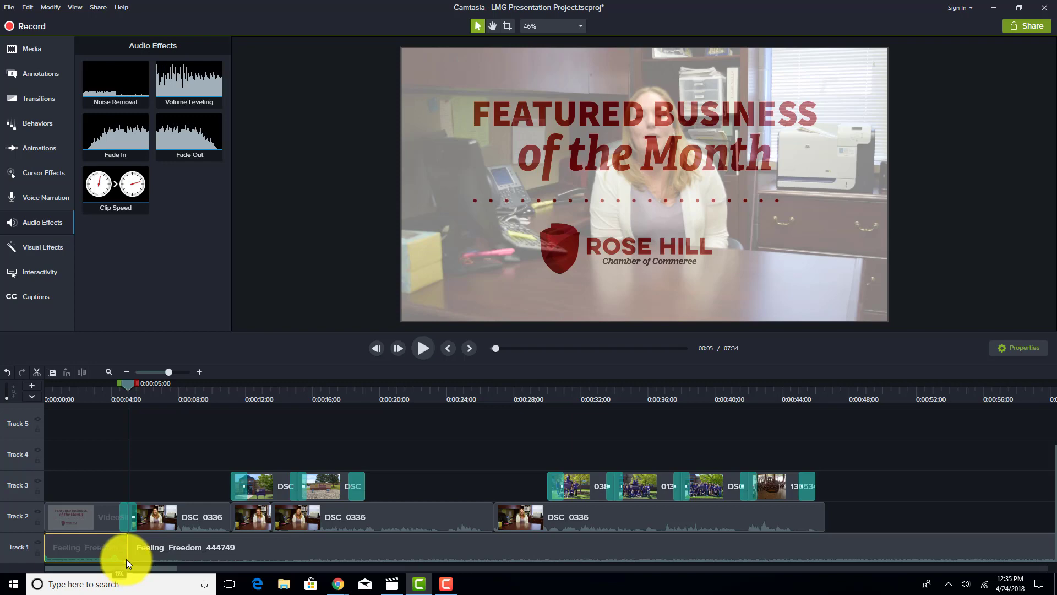
left_click_drag(75, 394, 34, 398)
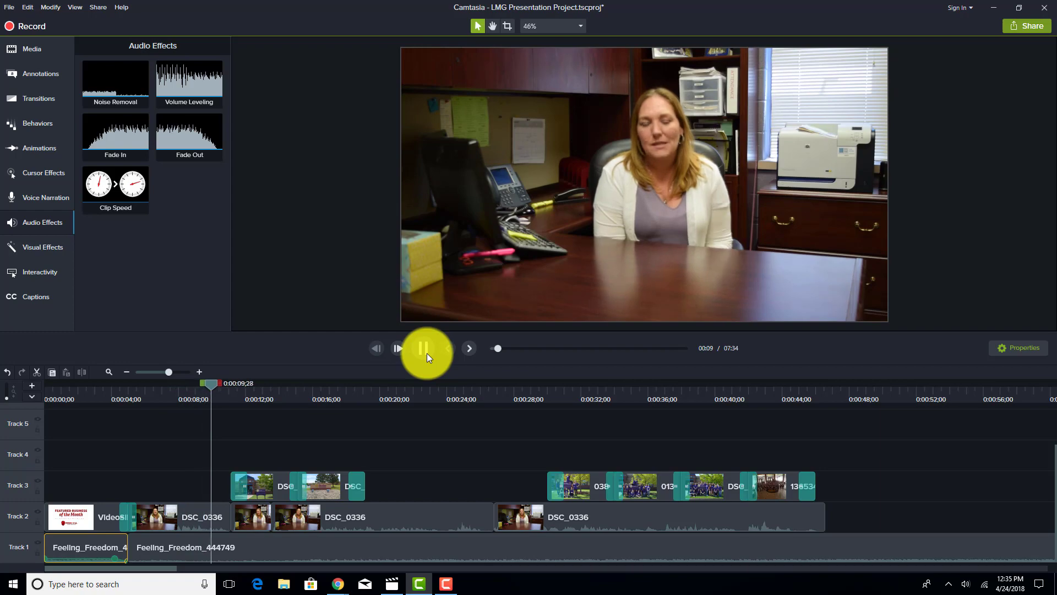
left_click(427, 353)
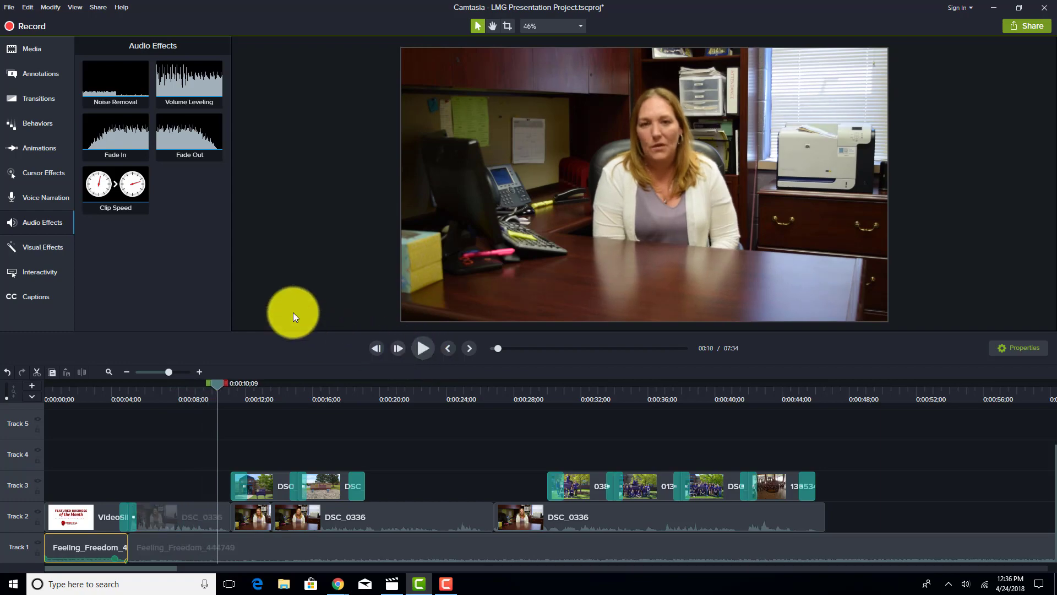
left_click(13, 49)
scroll(118, 162, "down", 1)
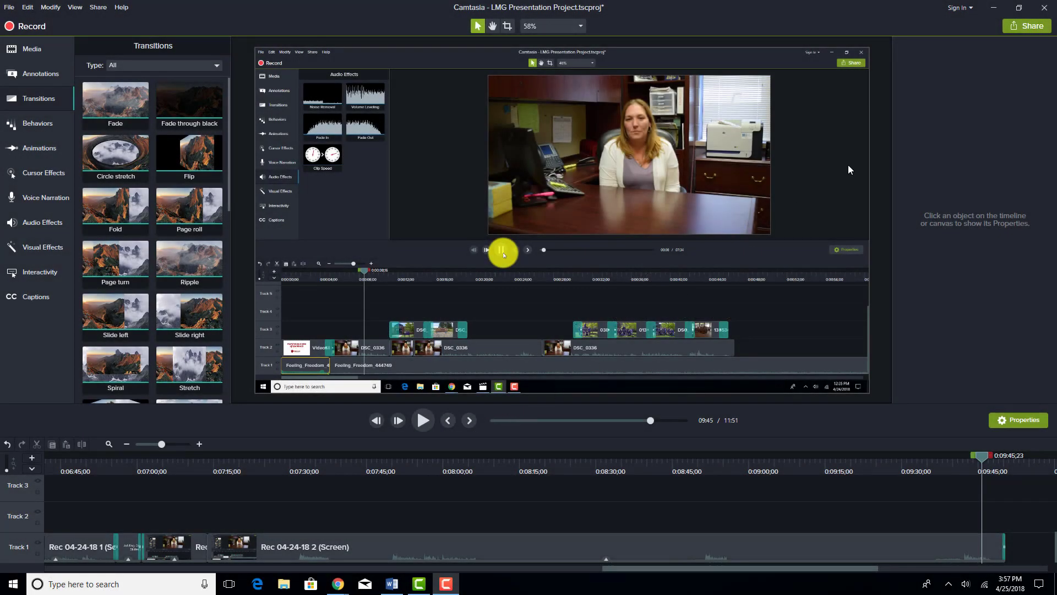
Start producing the project as a local file with the MP4 only (up to 1080p) preset and continue to the save settings
left_click(1025, 30)
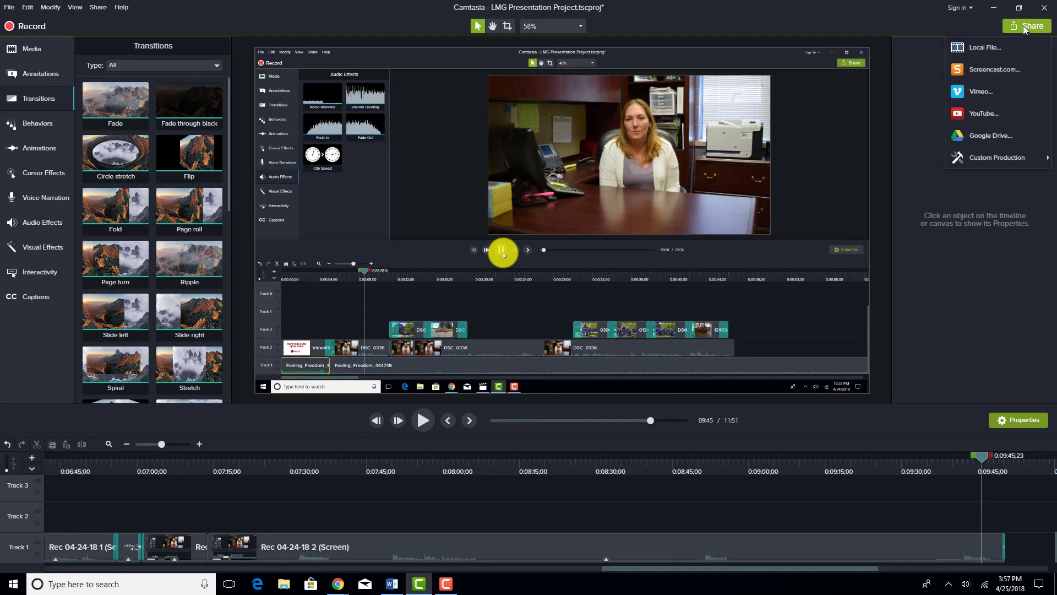
left_click(1006, 51)
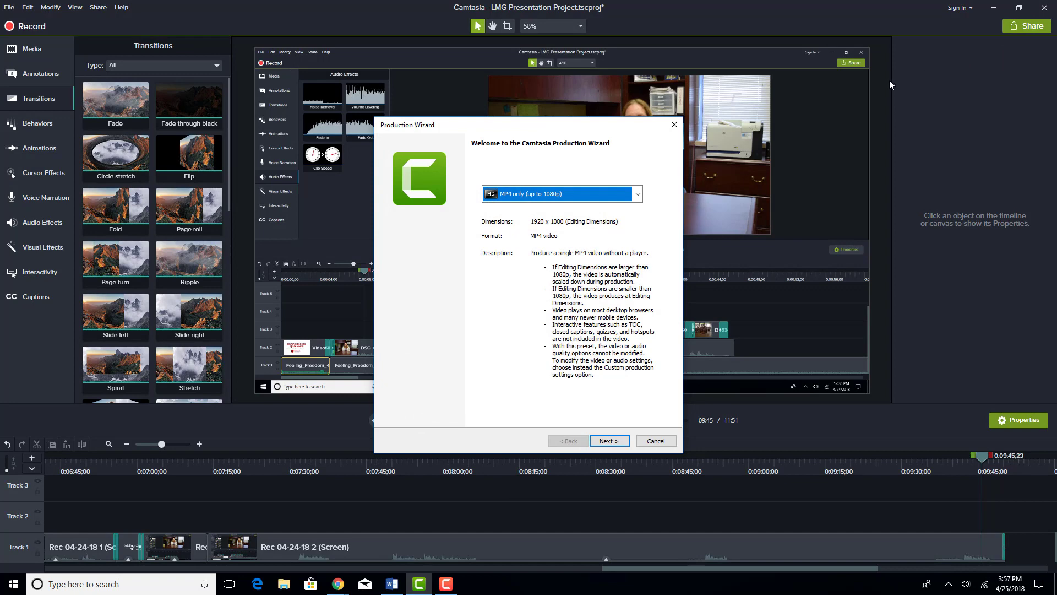
left_click(639, 193)
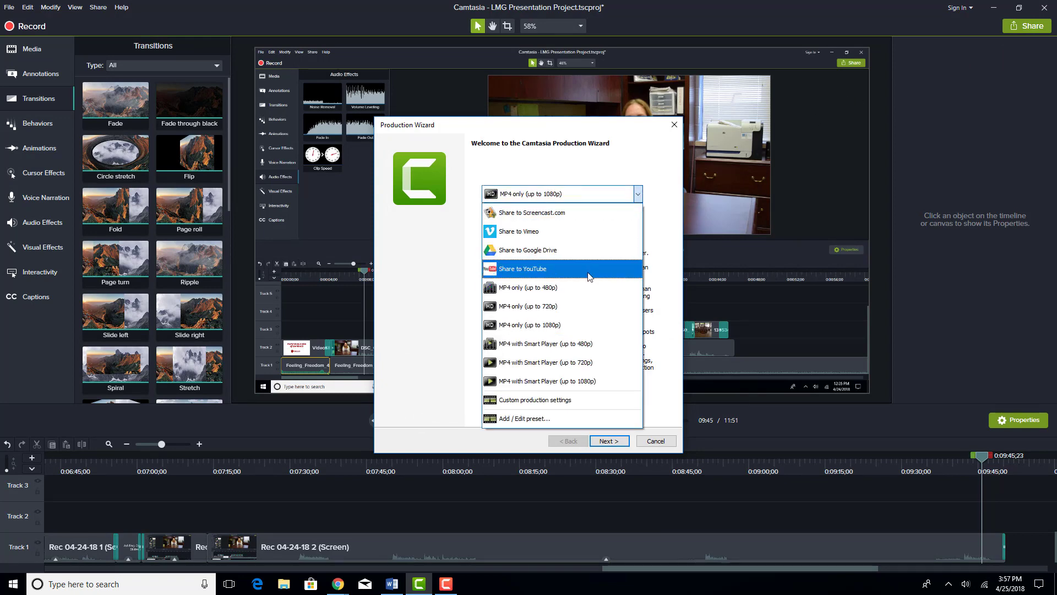
left_click(565, 329)
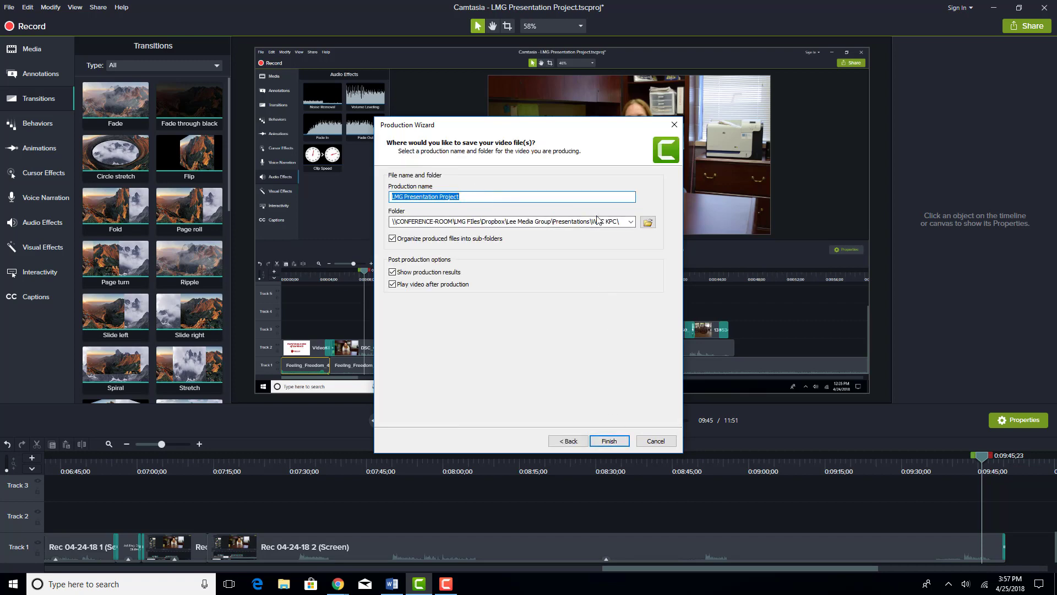
Browse the folders available for saving the produced LMG Presentation Project video, then close the folder browser
left_click(647, 222)
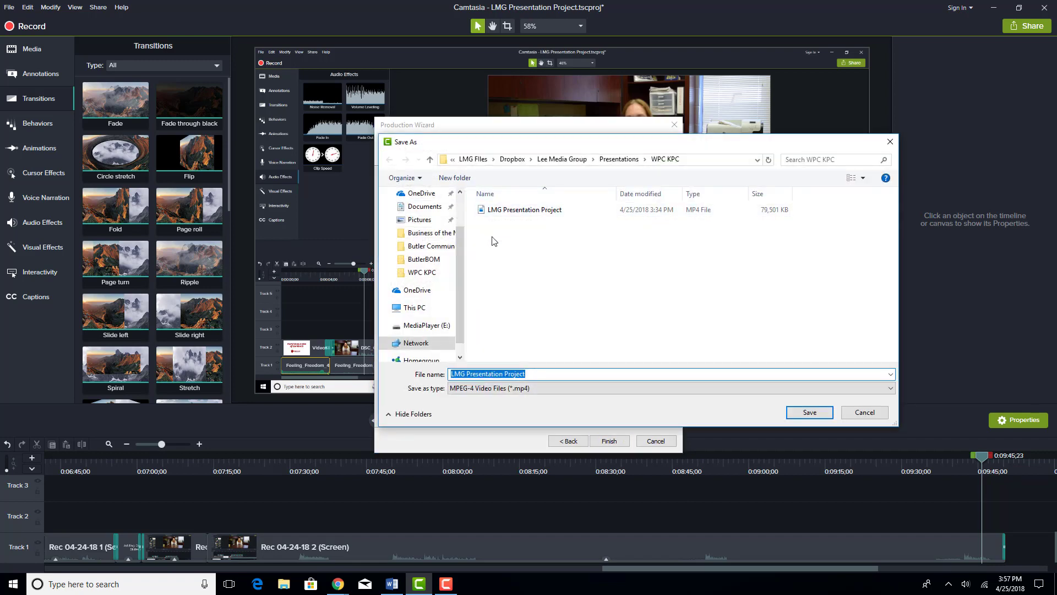
scroll(446, 242, "up", 1)
scroll(444, 244, "down", 3)
scroll(439, 246, "up", 1)
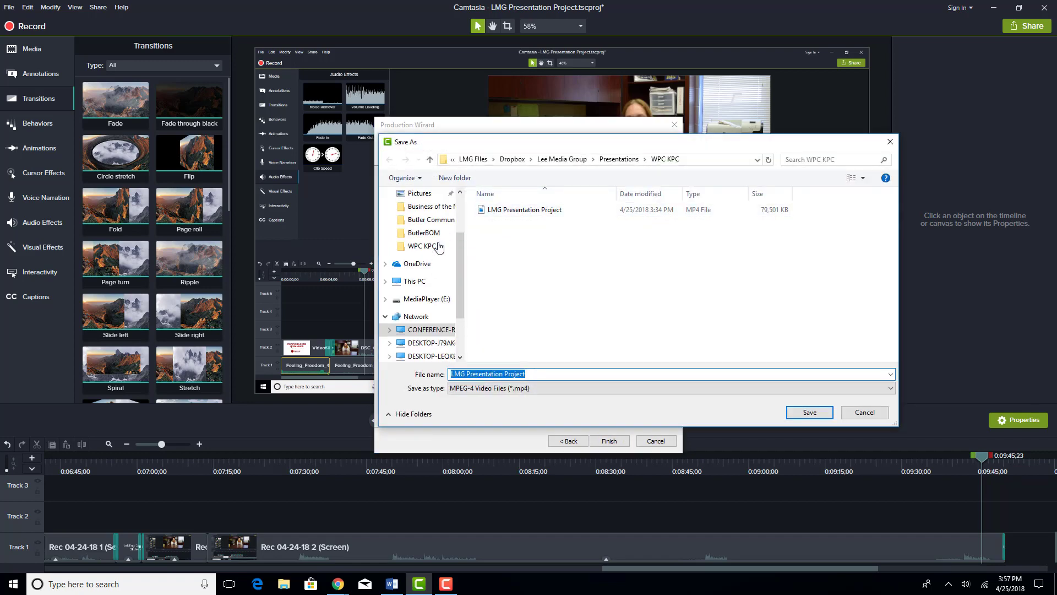
scroll(439, 246, "up", 3)
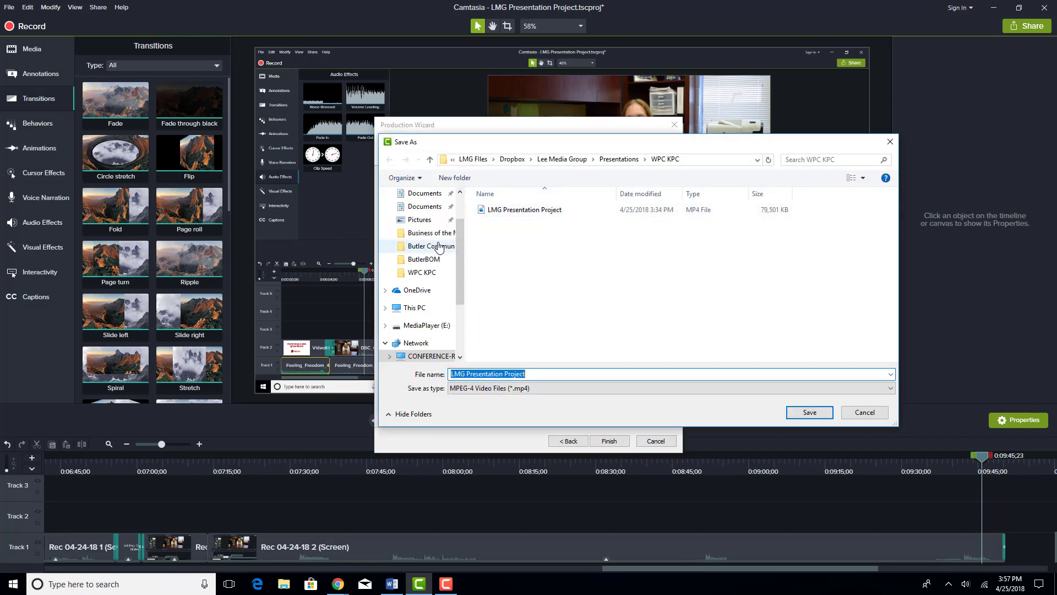
left_click(887, 140)
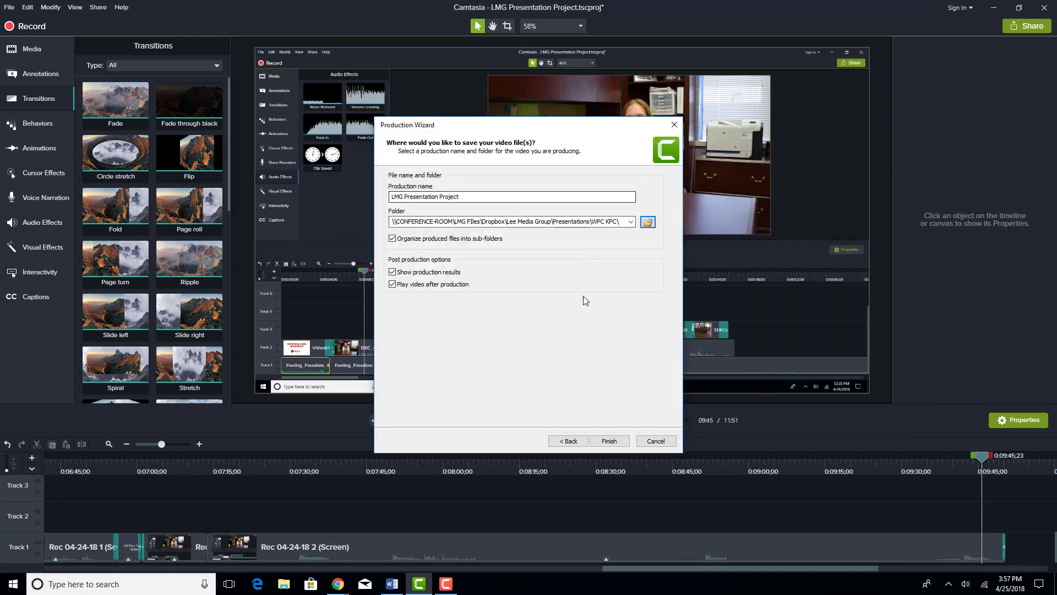